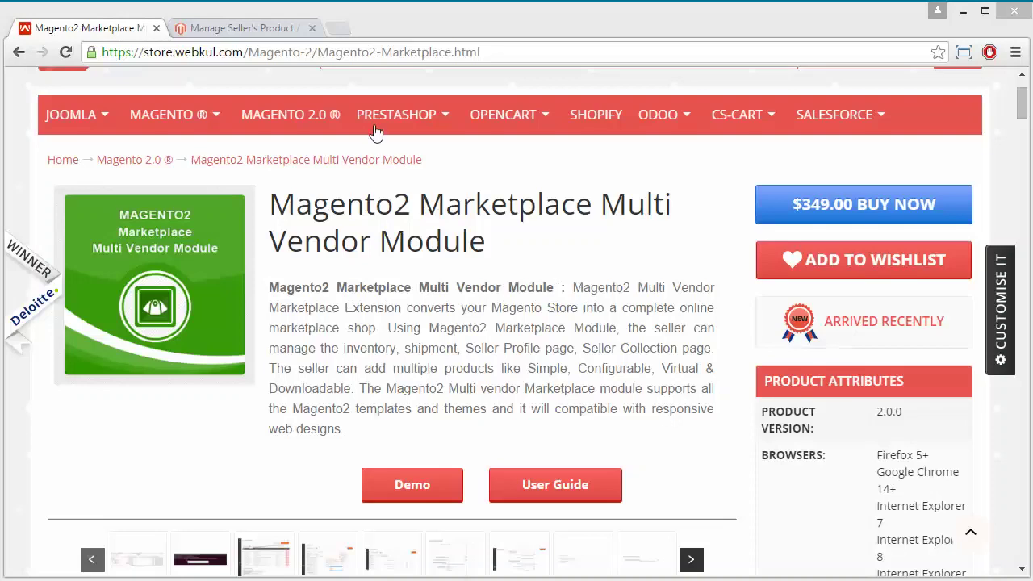
Switch to the Magento admin site and open the store configuration with the Webkul Marketplace settings.
left_click(247, 30)
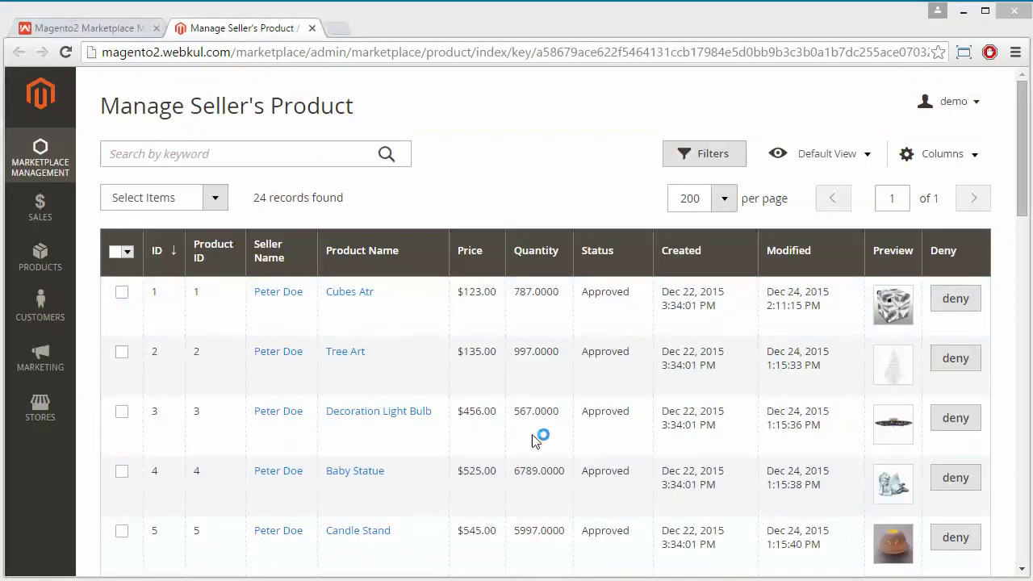
left_click(350, 304)
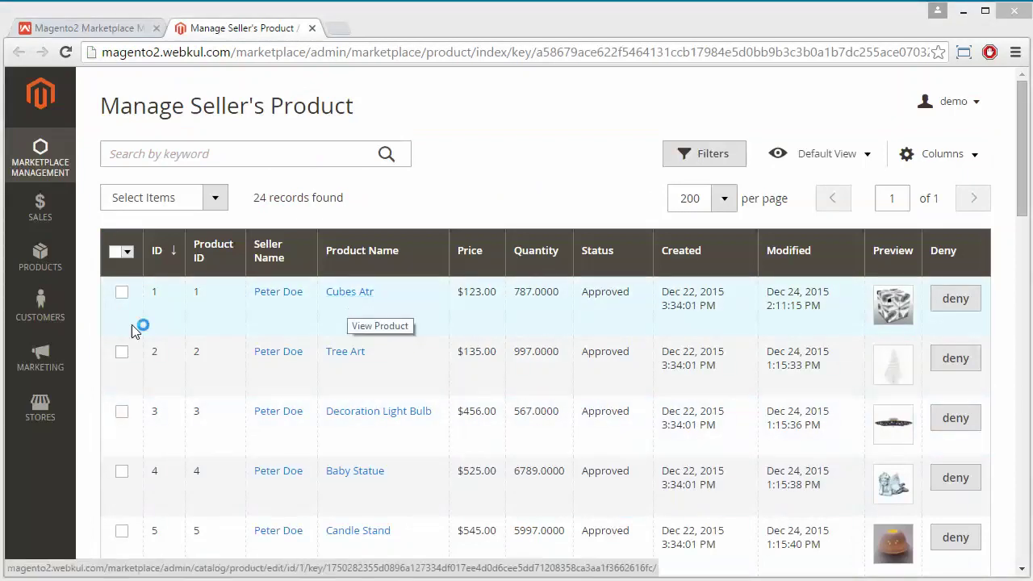
left_click(40, 407)
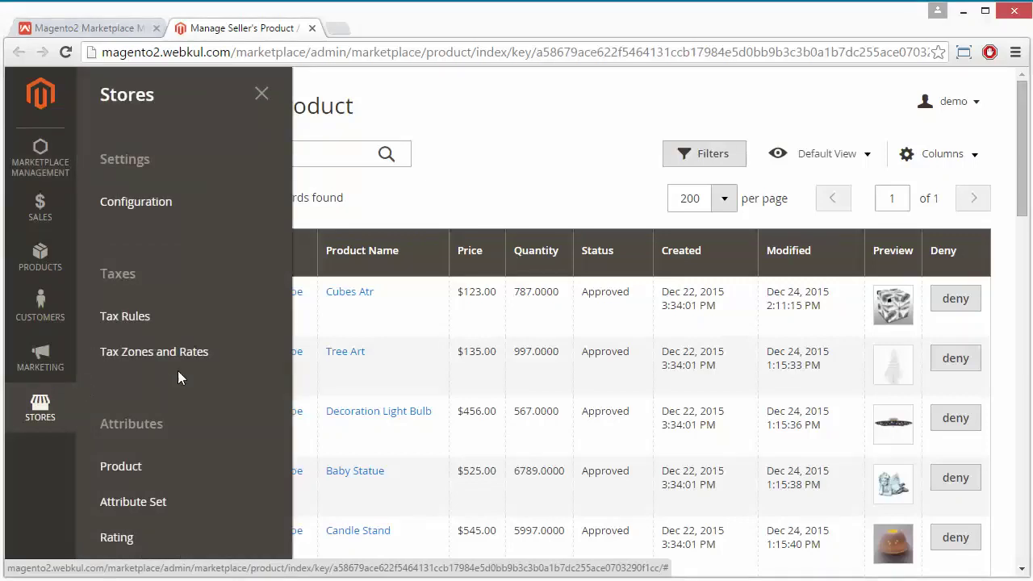
left_click(164, 206)
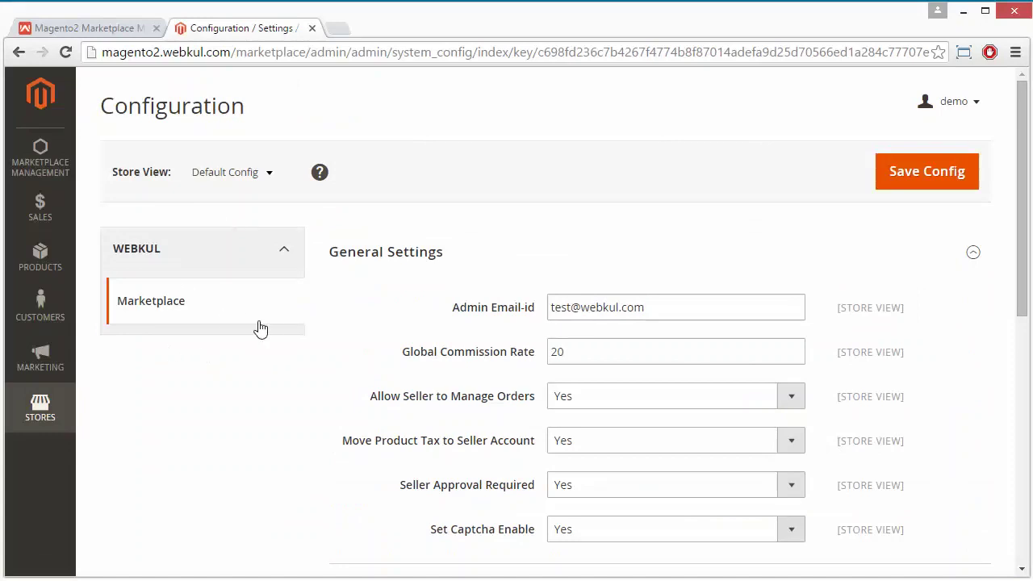
Collapse General Settings, look over the list of Marketplace configuration sections, and expand General Settings again.
left_click(397, 265)
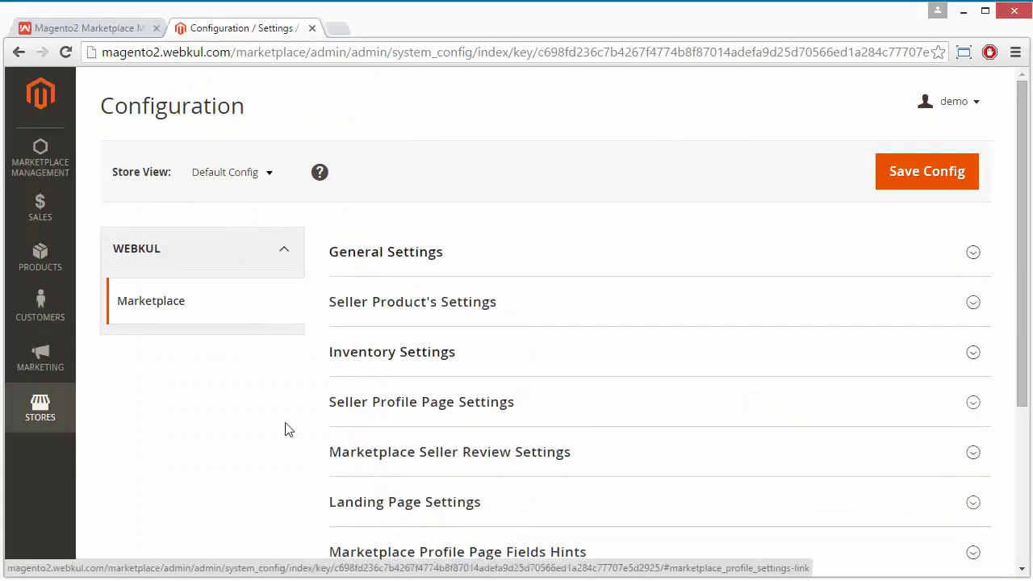
scroll(283, 433, "down", 3)
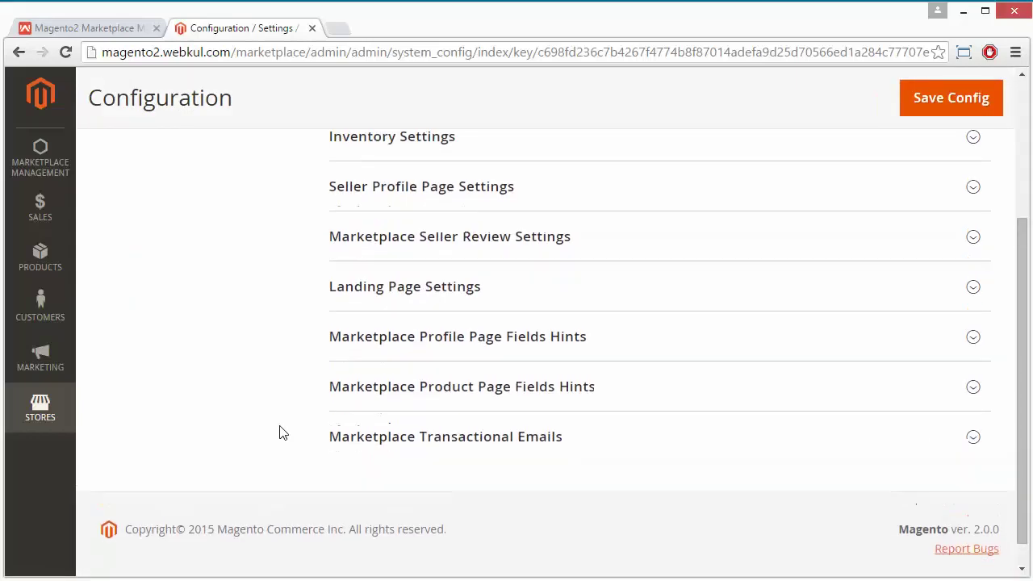
scroll(283, 433, "up", 3)
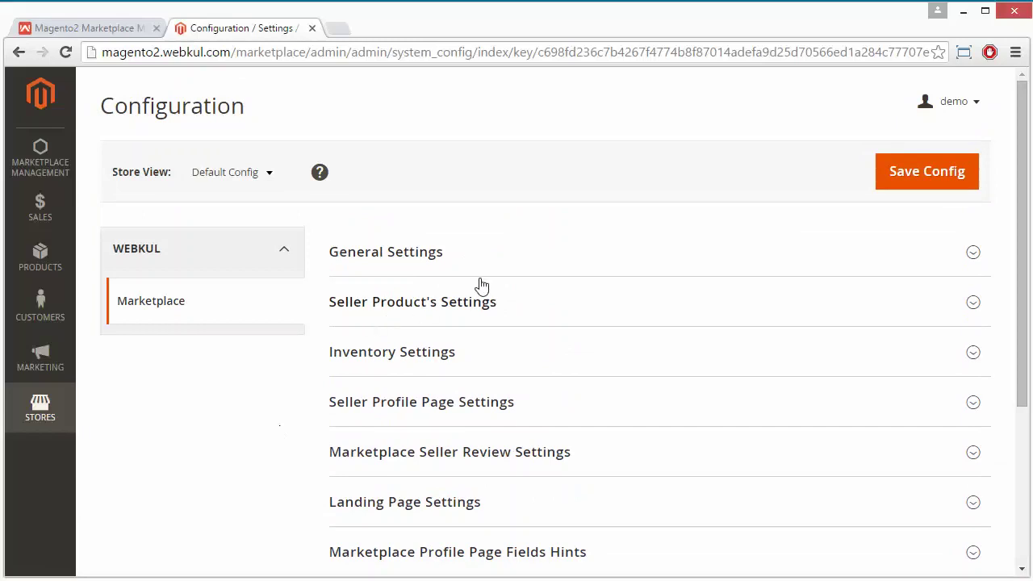
left_click(512, 272)
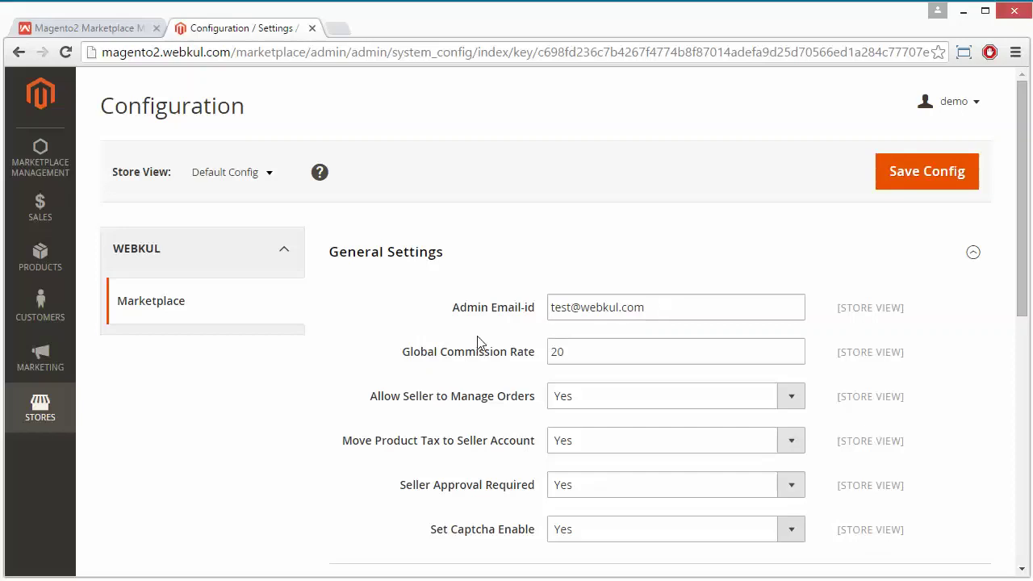
Try Global Commission Rate values of 25 and 15, and set the rate back to 20.
left_click(580, 352)
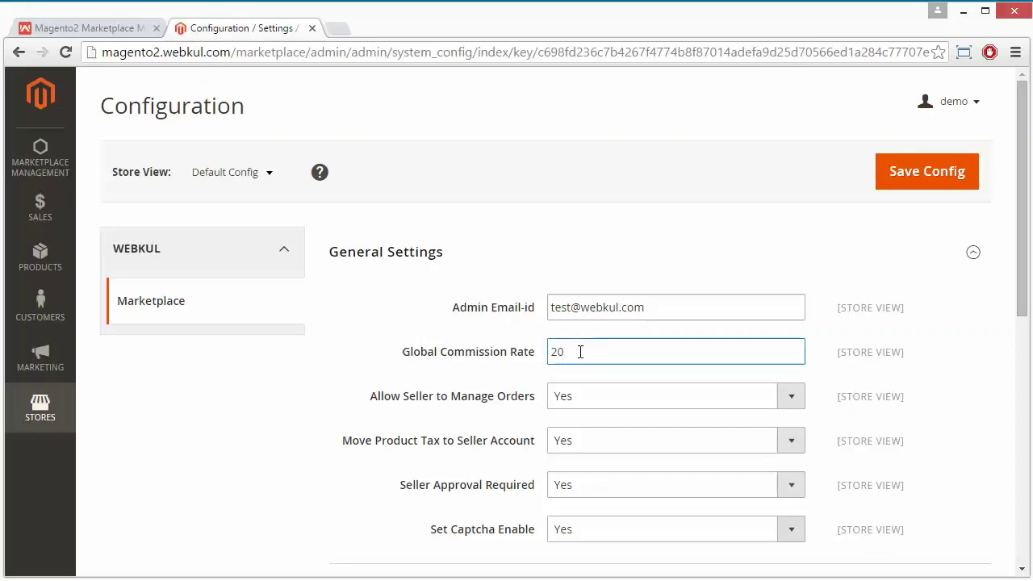
key("BackSpace")
key("BackSpace")
type("25")
key("BackSpace")
key("BackSpace")
type("15")
key("BackSpace")
key("BackSpace")
type("20")
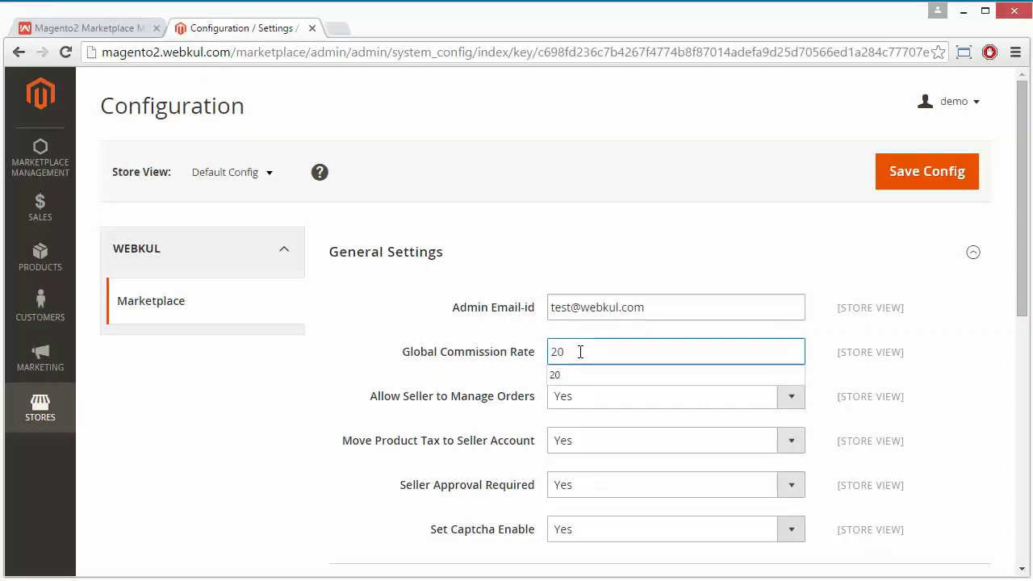
left_click(446, 375)
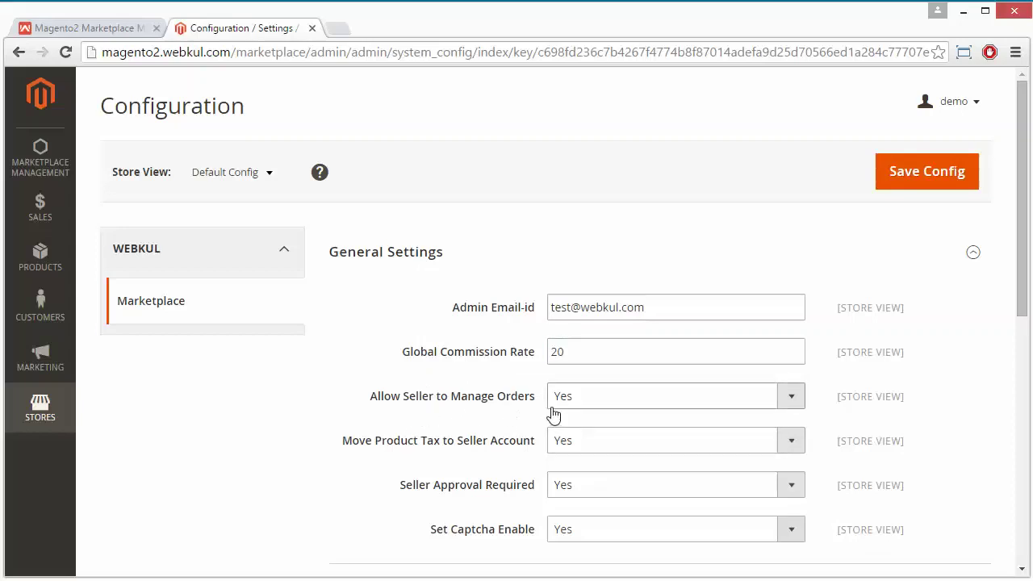
Examine the available choices for Allow Seller to Manage Orders and Move Product Tax to Seller Account.
left_click(625, 411)
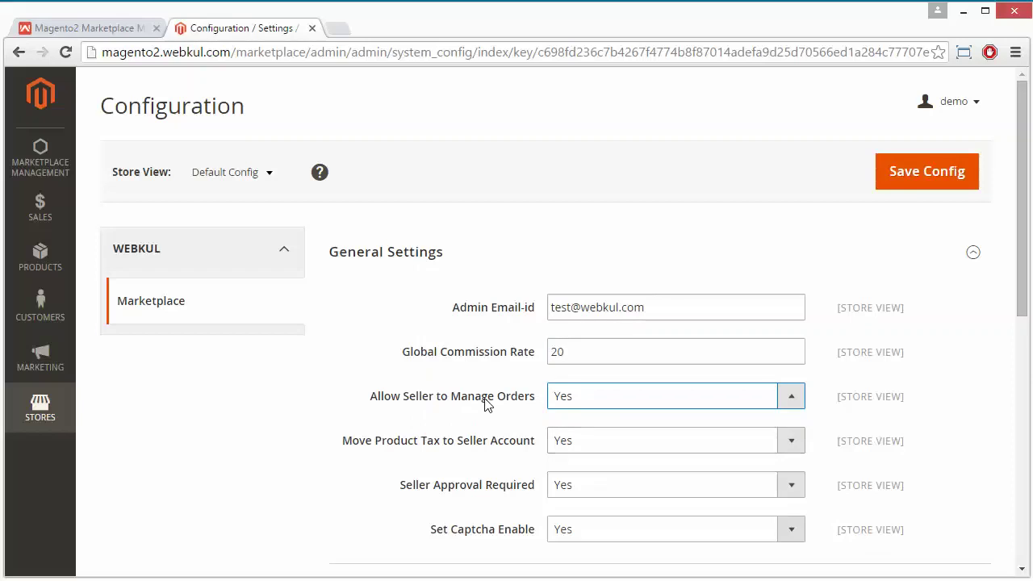
left_click(610, 399)
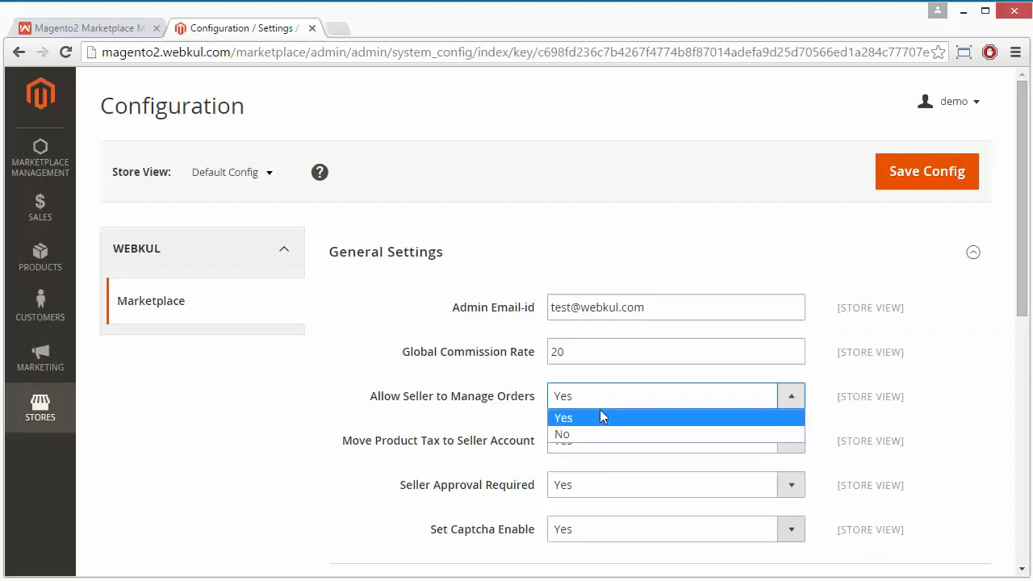
left_click(482, 379)
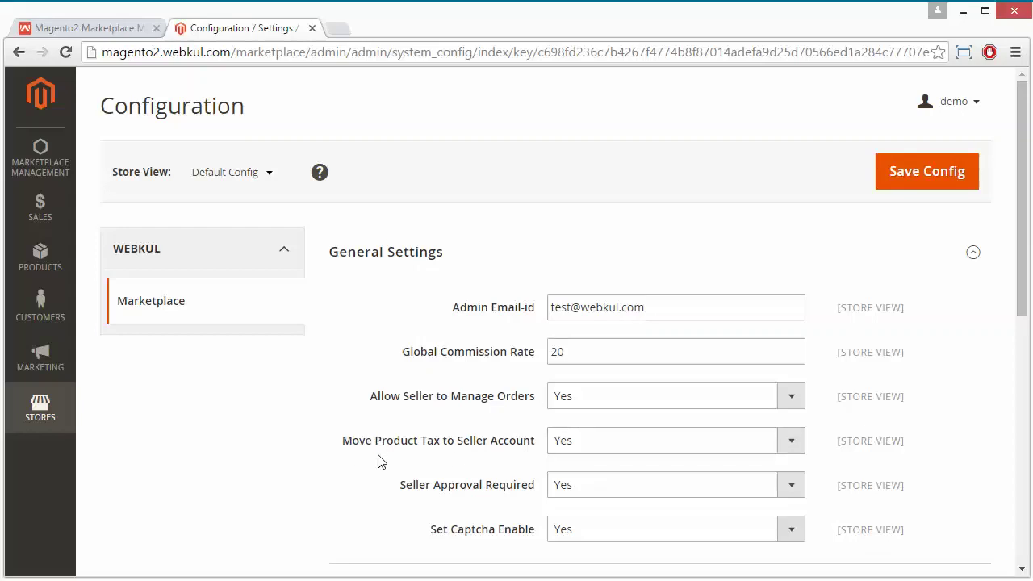
left_click(631, 443)
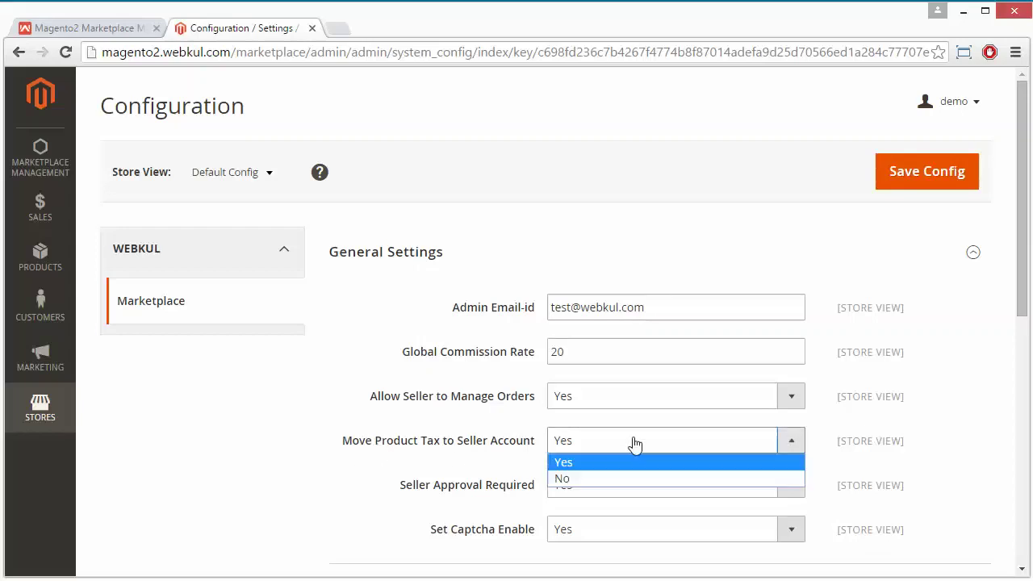
left_click(634, 444)
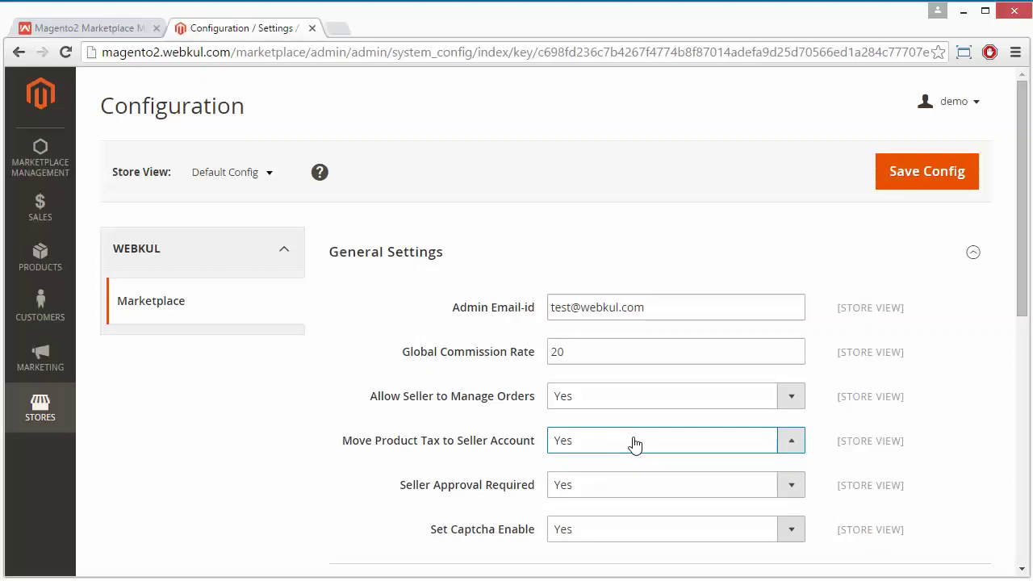
left_click(635, 444)
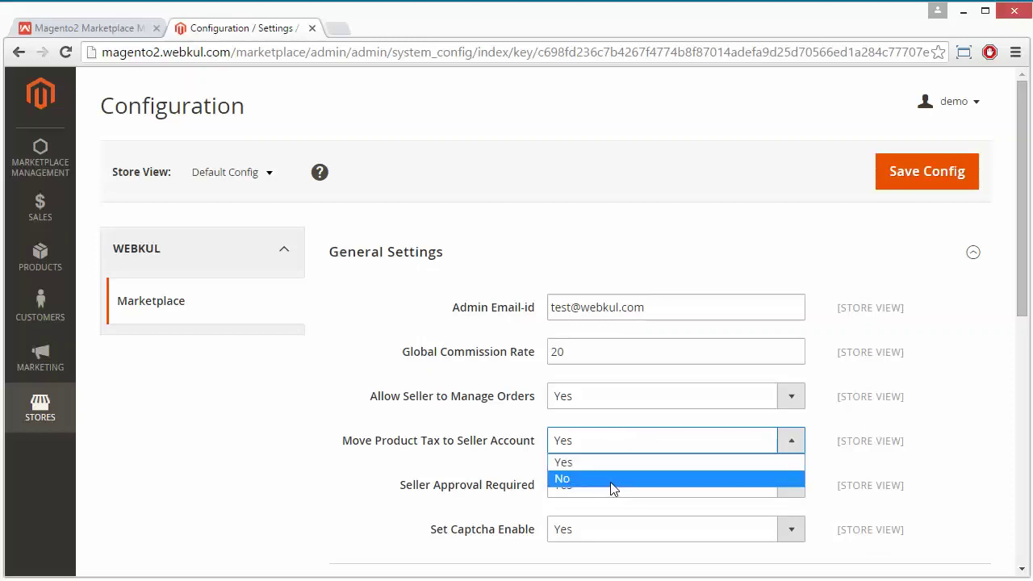
left_click(494, 418)
Examine the available choices for Seller Approval Required and Set Captcha Enable in General Settings.
scroll(494, 418, "down", 2)
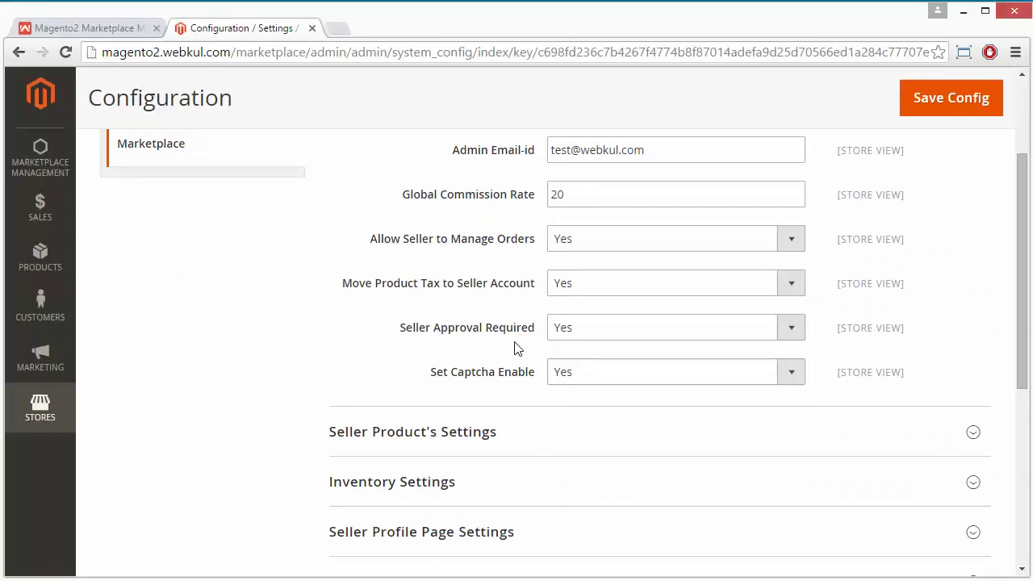
left_click(616, 332)
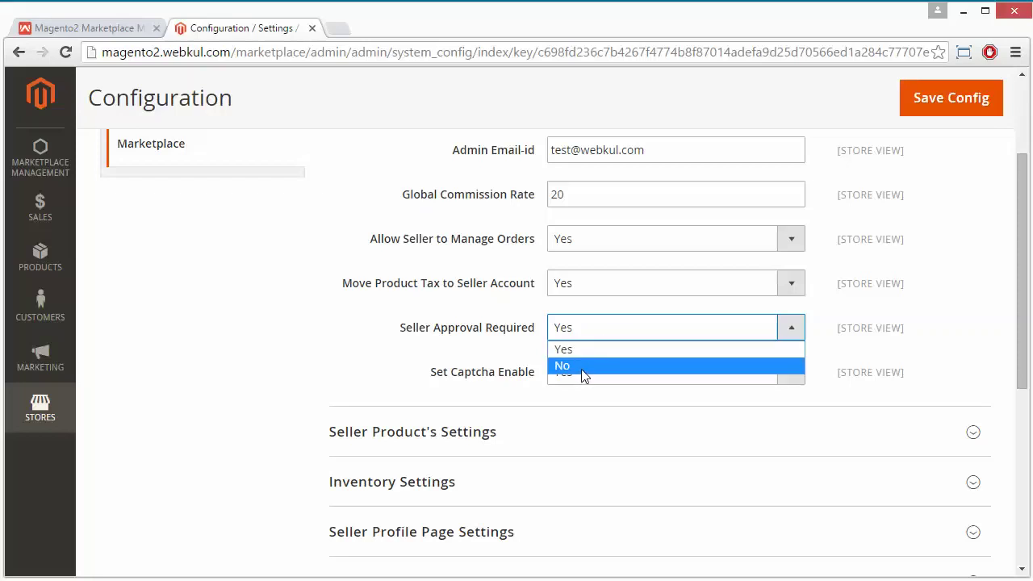
left_click(467, 310)
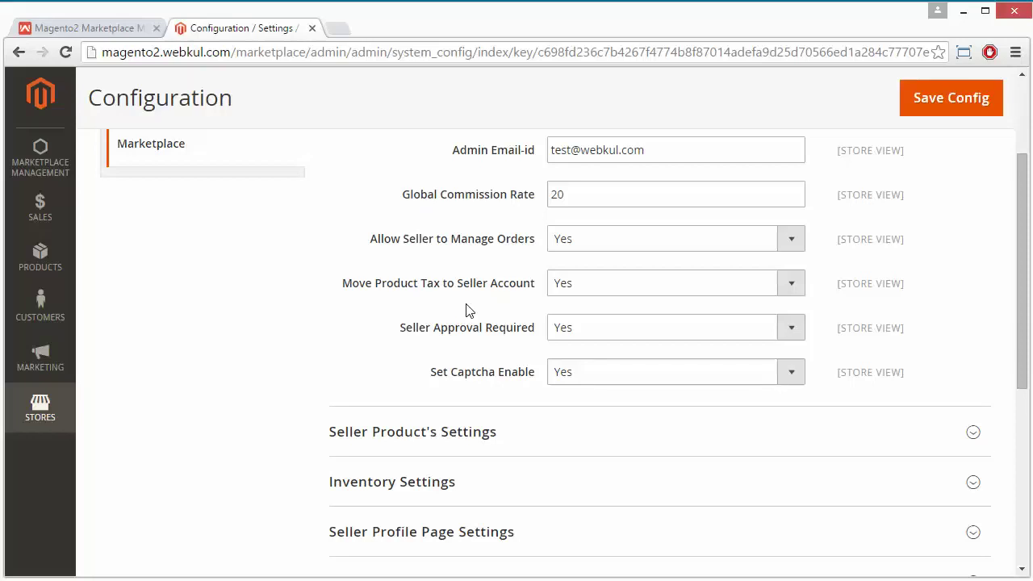
left_click(593, 381)
left_click(593, 381)
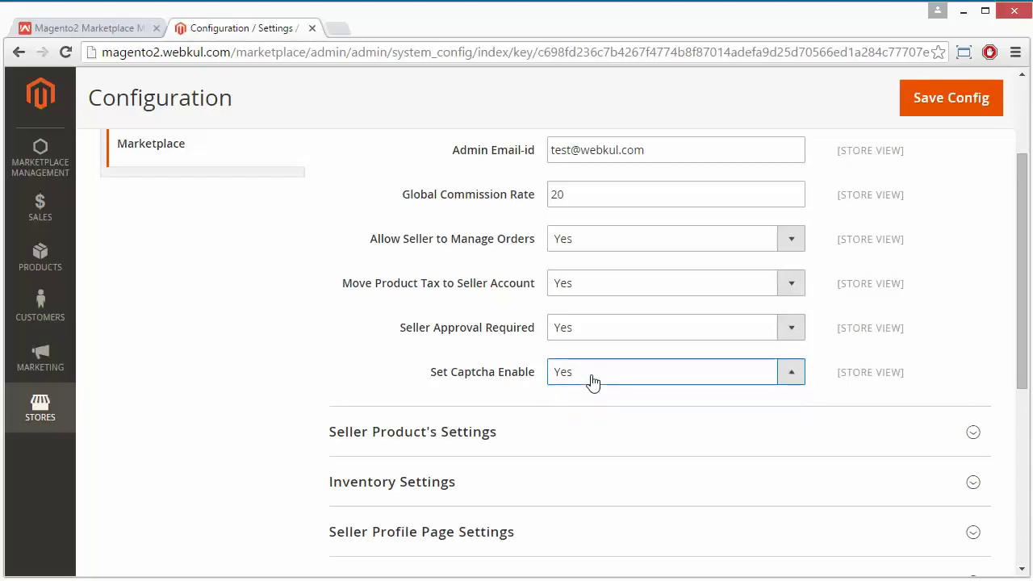
left_click(593, 381)
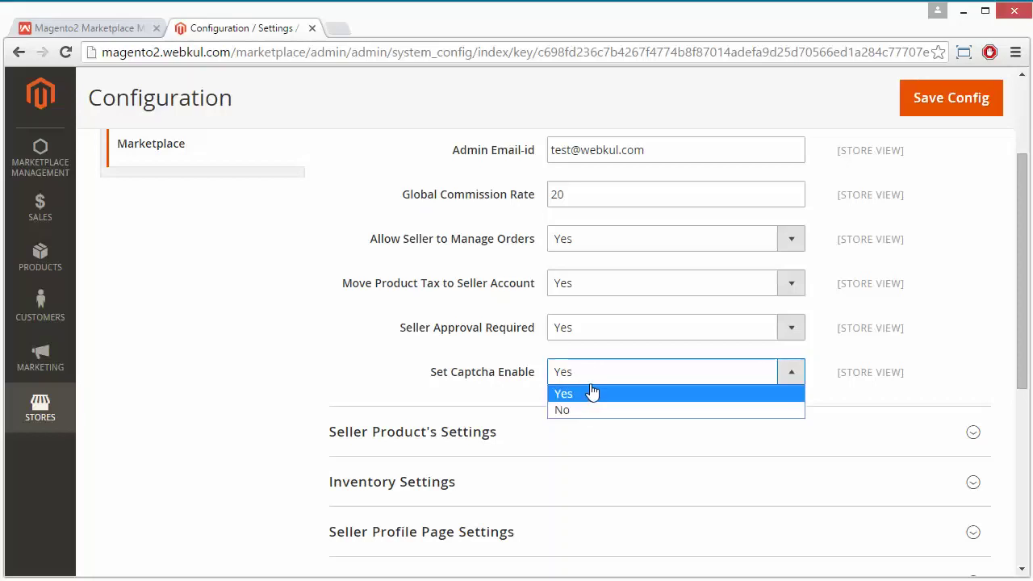
left_click(506, 357)
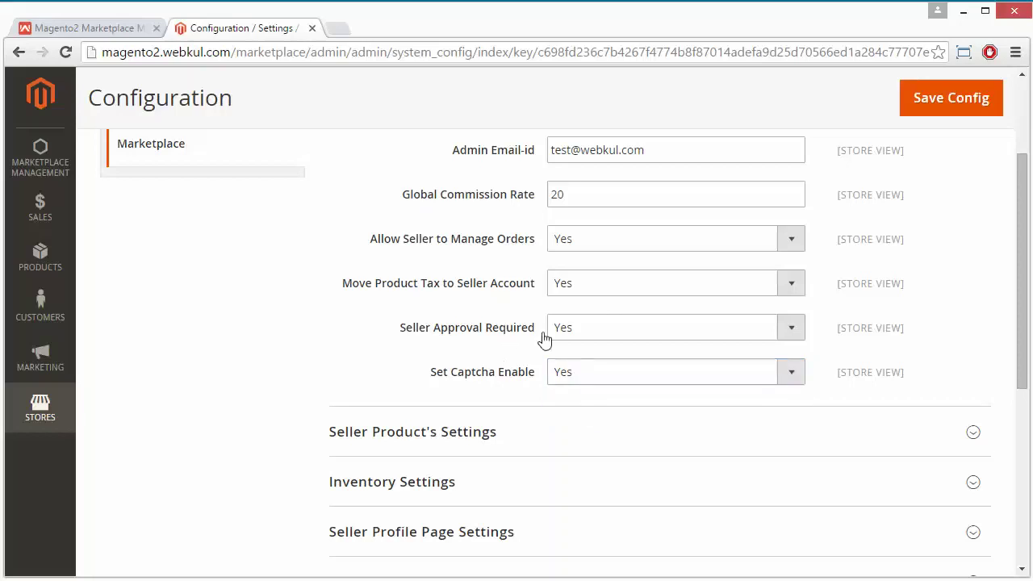
Collapse General Settings and expand the Seller Product's Settings section.
scroll(358, 364, "up", 2)
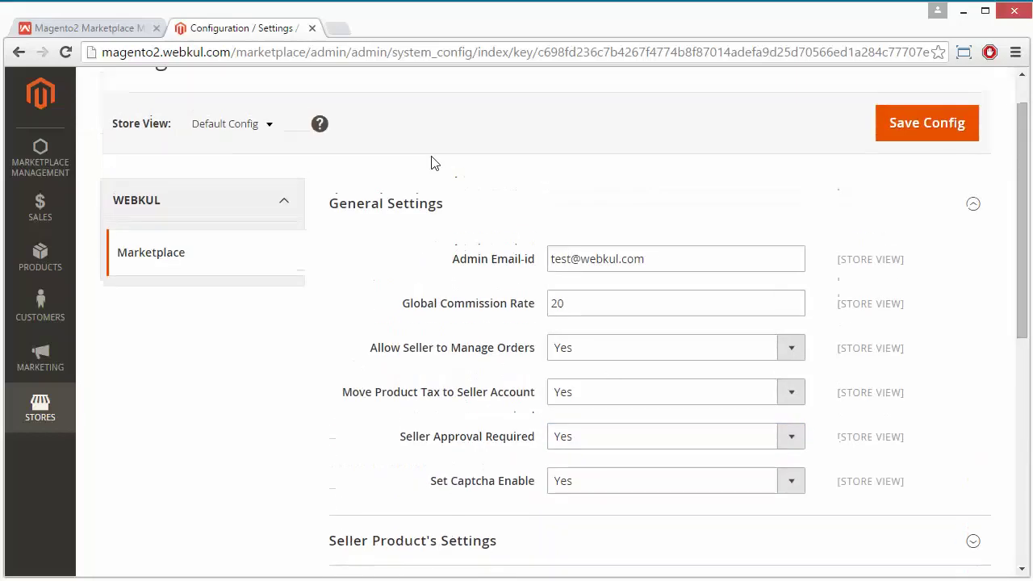
left_click(446, 220)
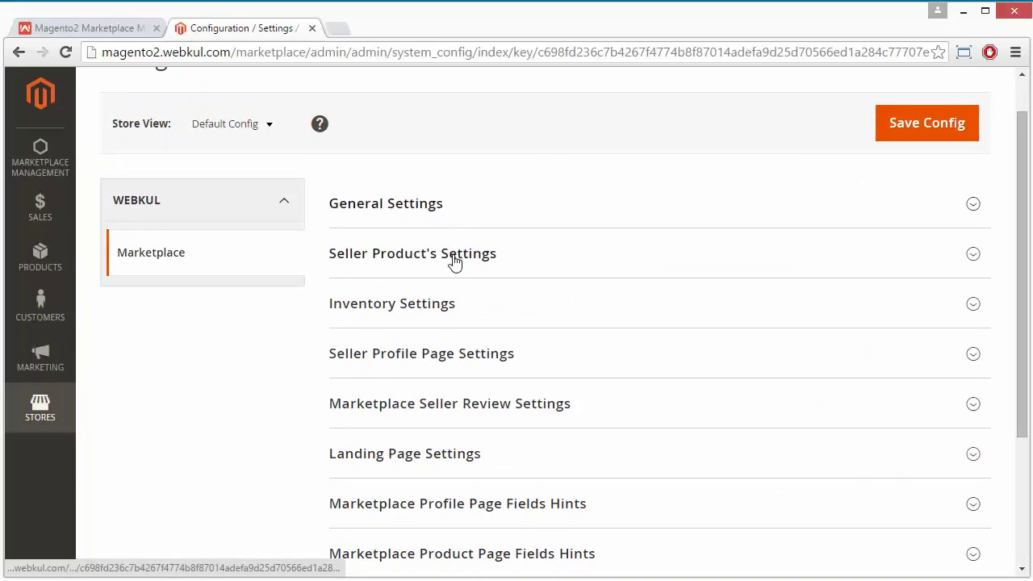
left_click(454, 261)
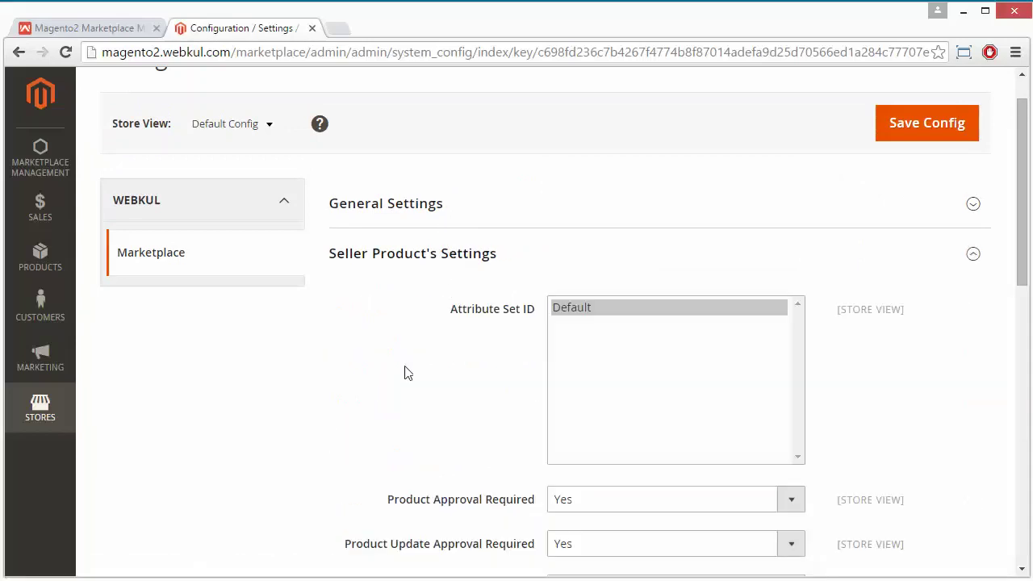
Look over the Seller Product's Settings fields and examine the choices for Product Approval Required.
scroll(406, 371, "down", 1)
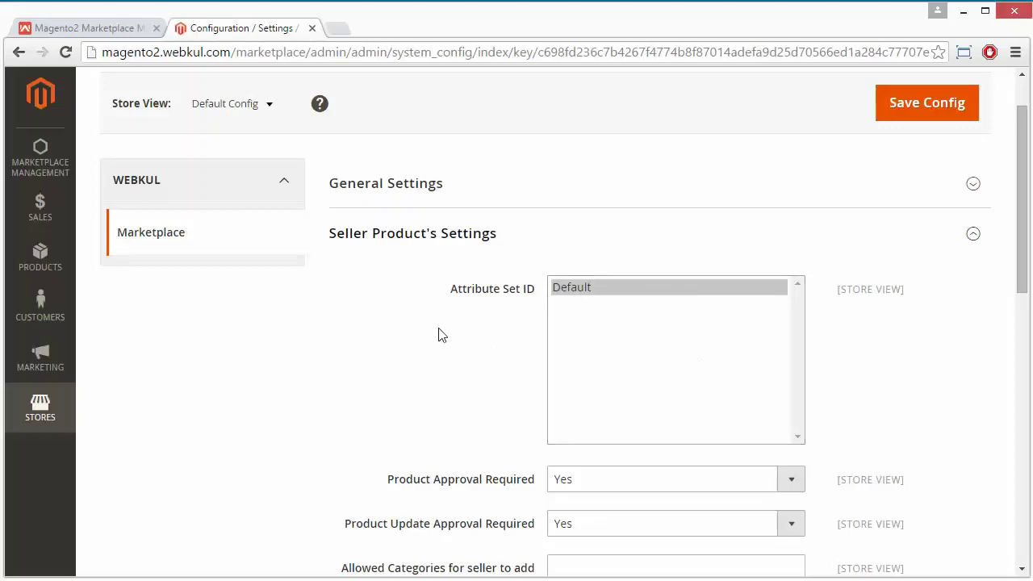
scroll(448, 368, "down", 3)
scroll(448, 369, "up", 1)
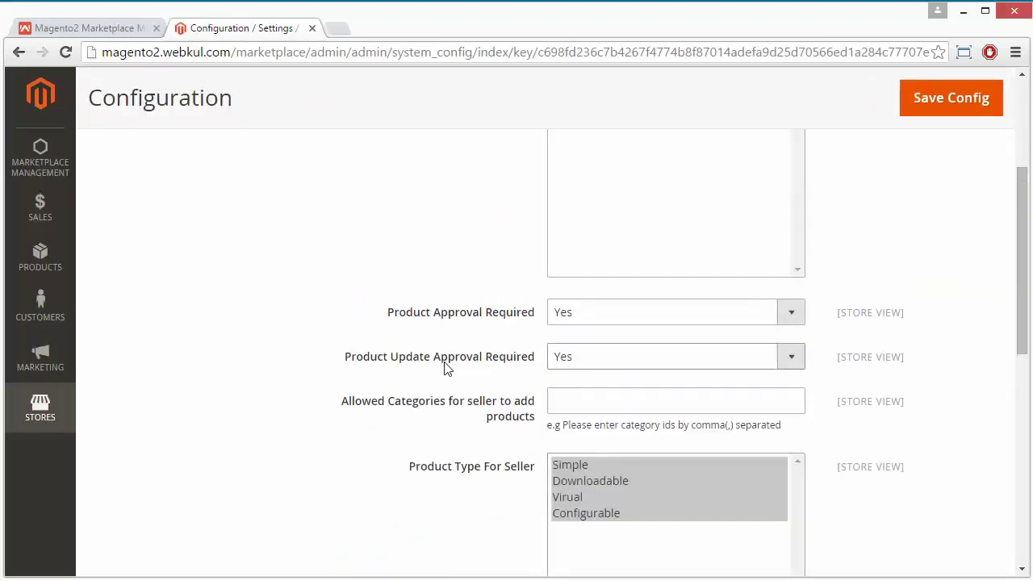
left_click(610, 315)
left_click(610, 315)
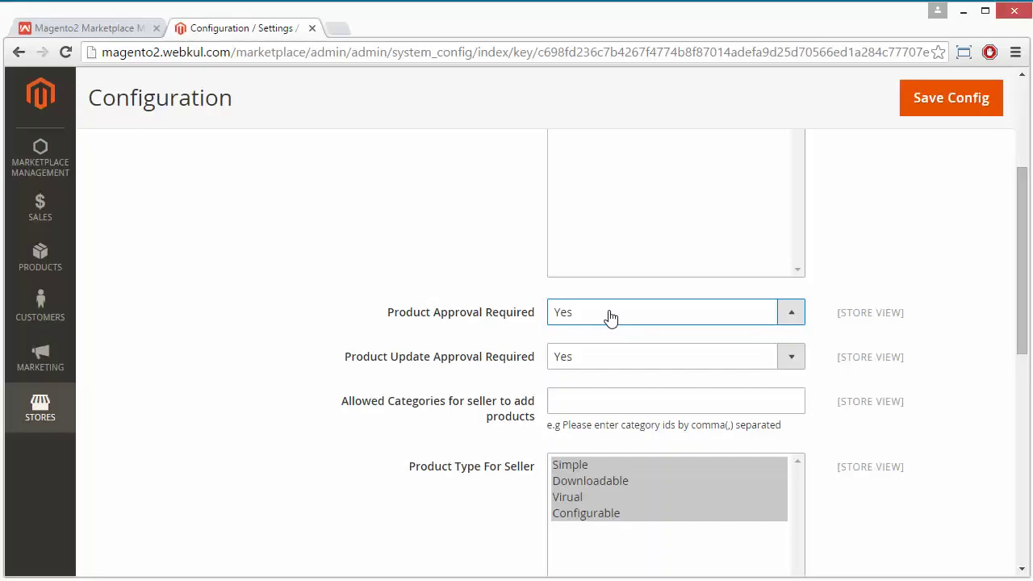
left_click(611, 318)
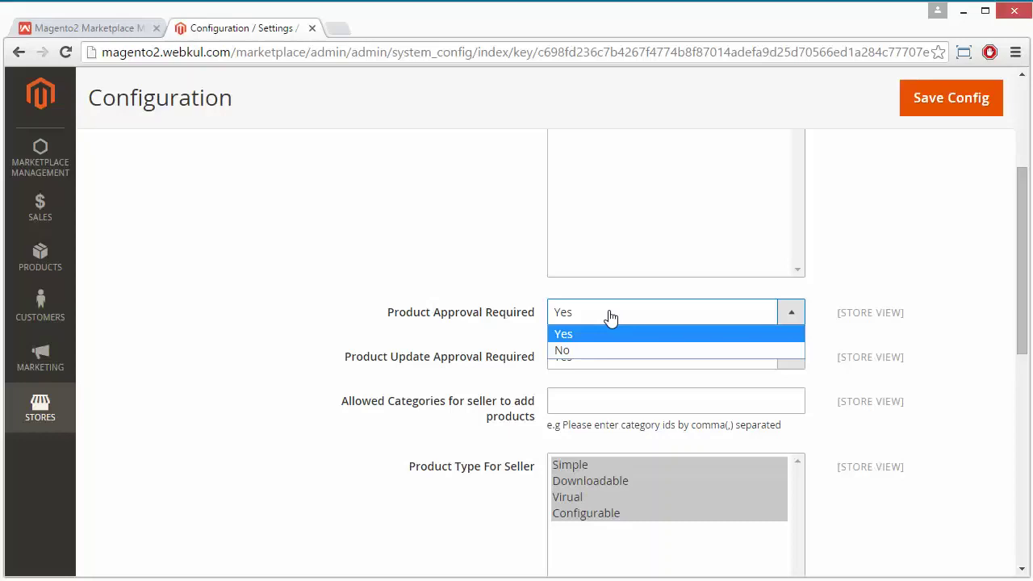
left_click(480, 280)
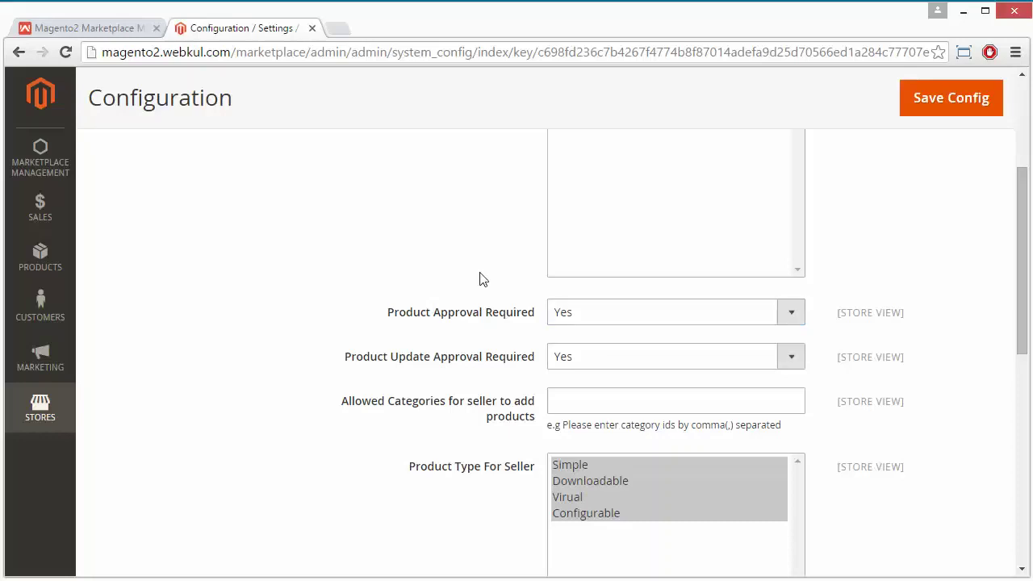
Examine the available choices for Product Update Approval Required, keeping the current selection.
scroll(479, 279, "down", 1)
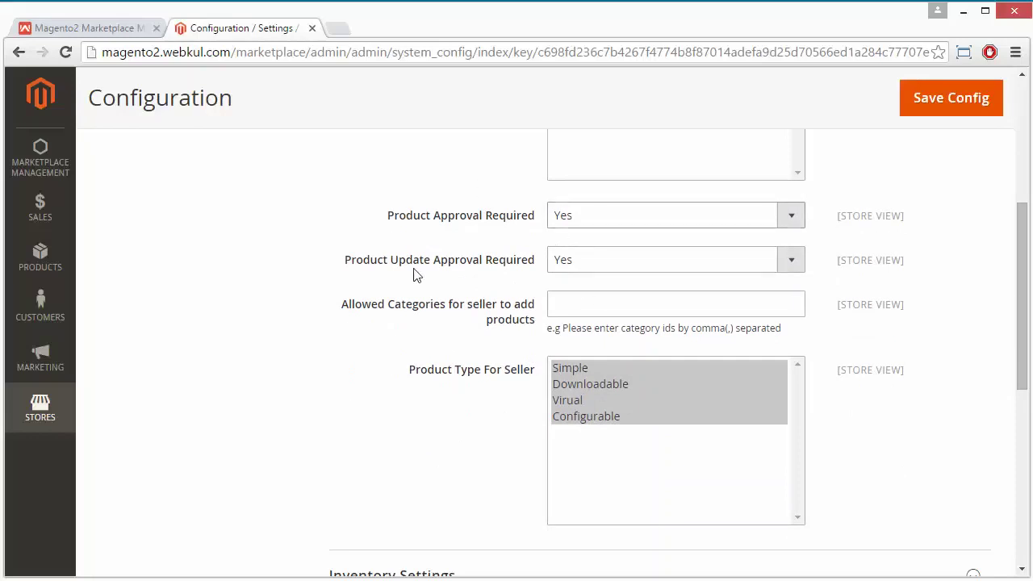
left_click(601, 267)
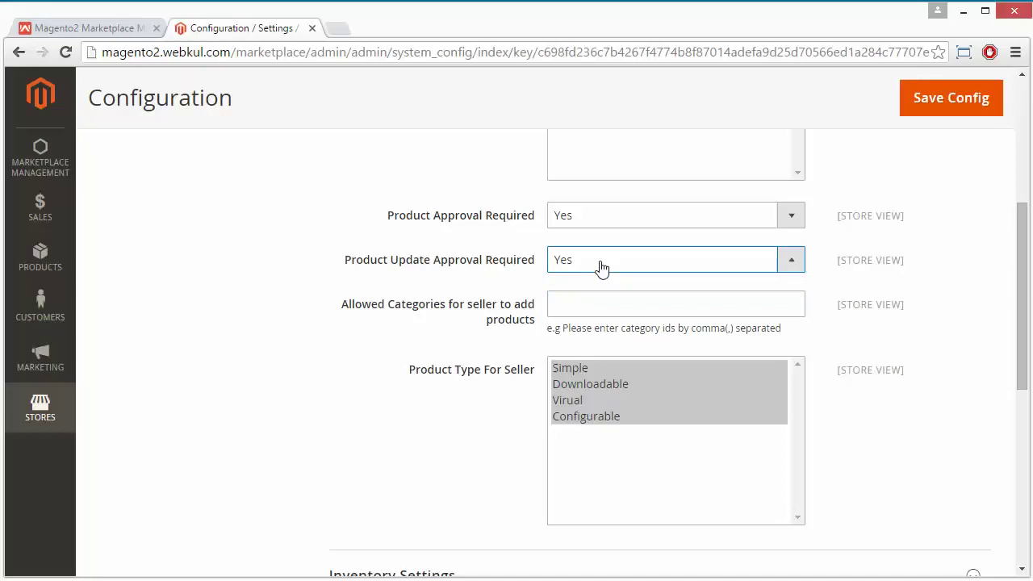
left_click(599, 267)
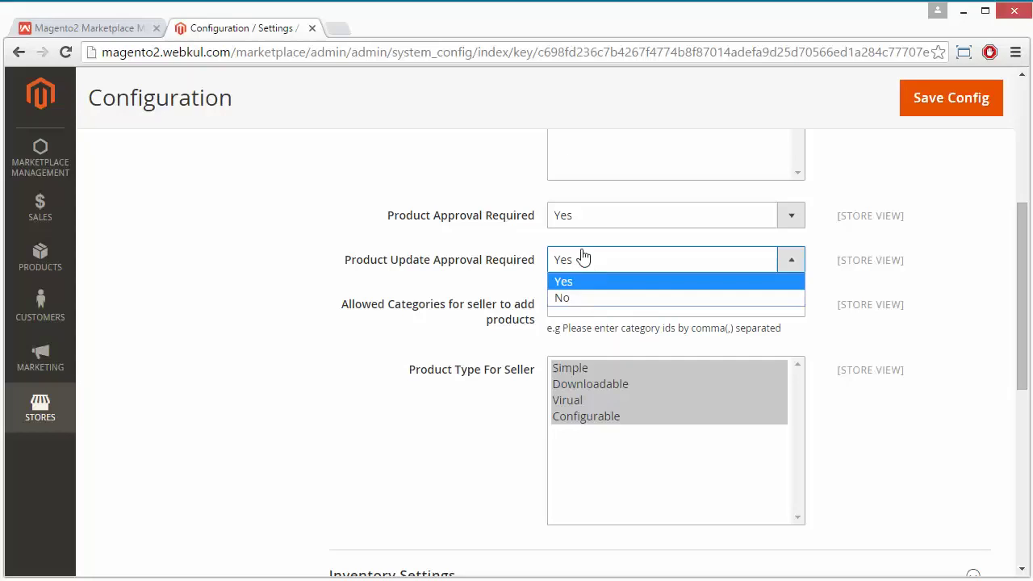
left_click(491, 236)
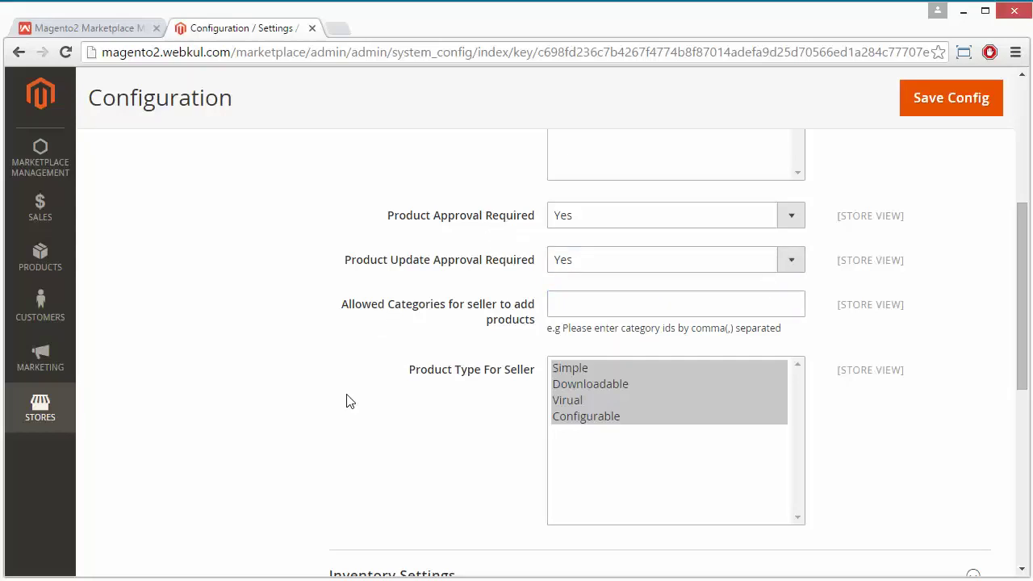
Look over the Allowed Categories and Product Type For Seller fields, and collapse the Seller Product's Settings section.
scroll(349, 402, "down", 1)
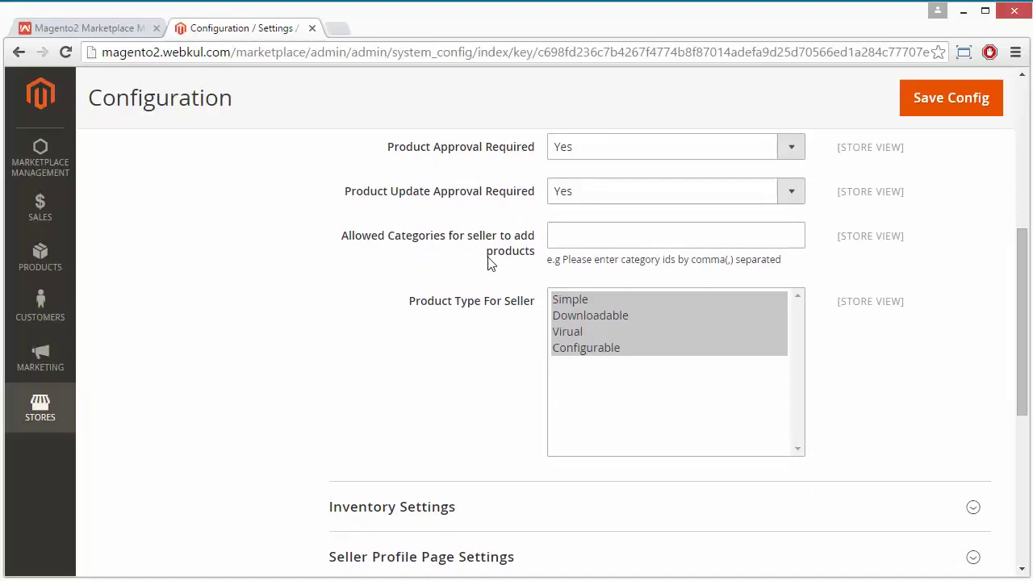
left_click(570, 235)
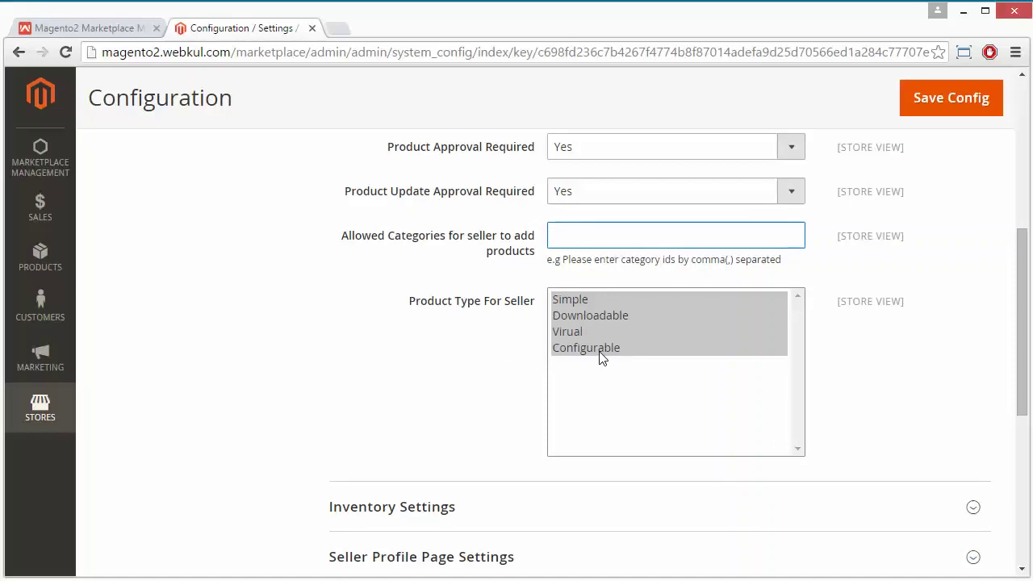
scroll(318, 321, "up", 4)
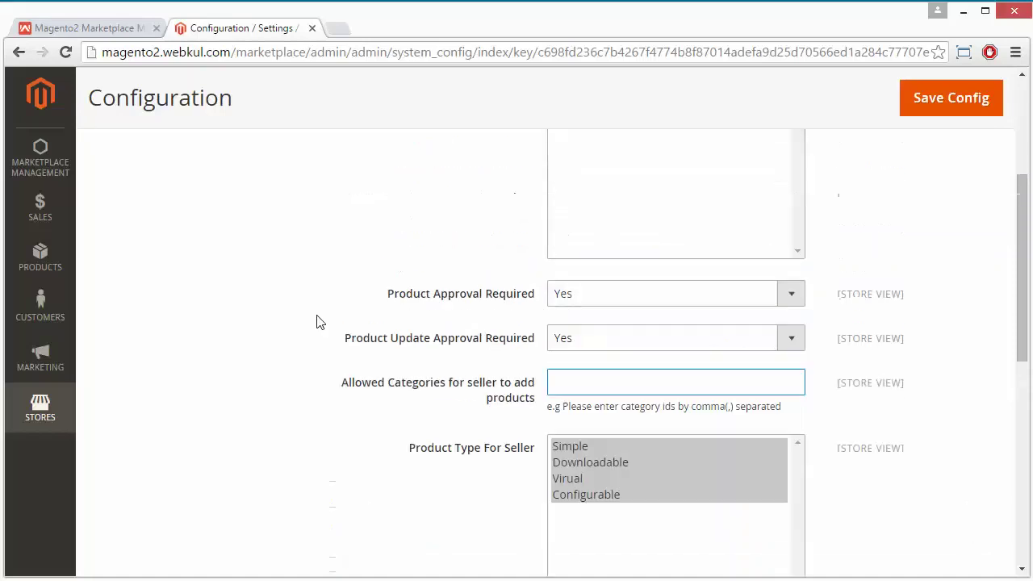
left_click(430, 242)
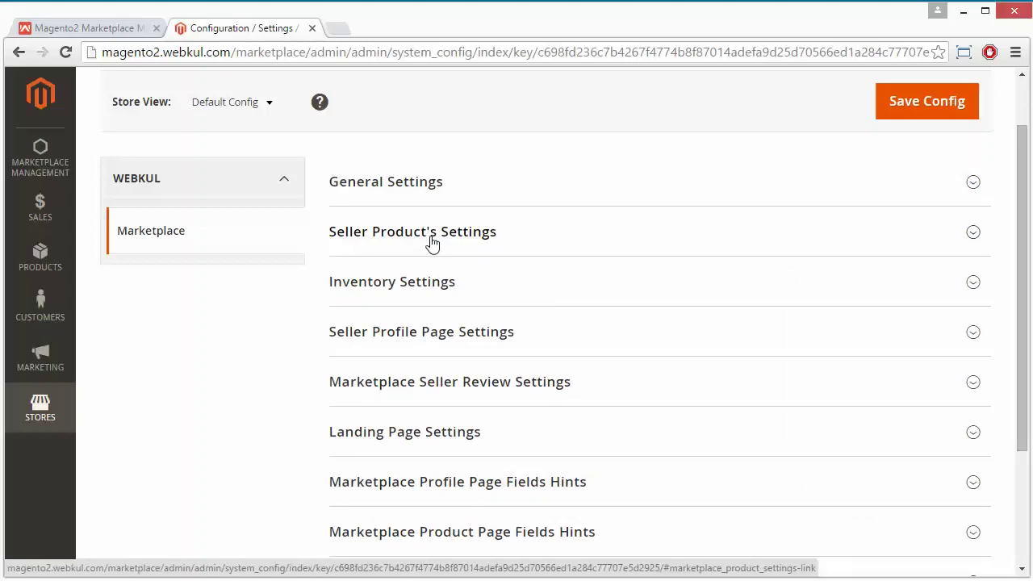
Expand the Inventory Settings section and examine the available choices for Enable Low Notification.
left_click(436, 281)
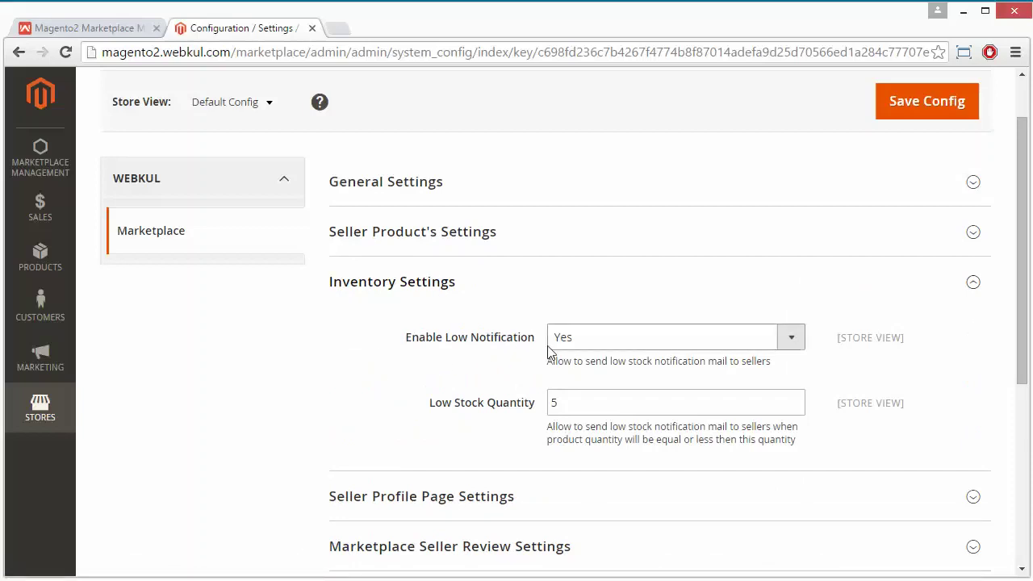
left_click(645, 347)
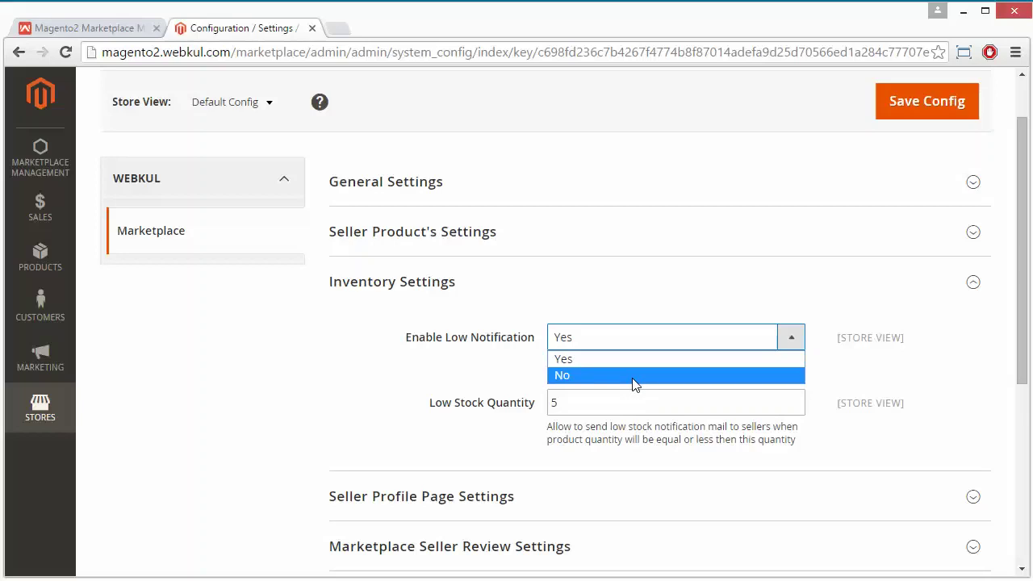
left_click(594, 296)
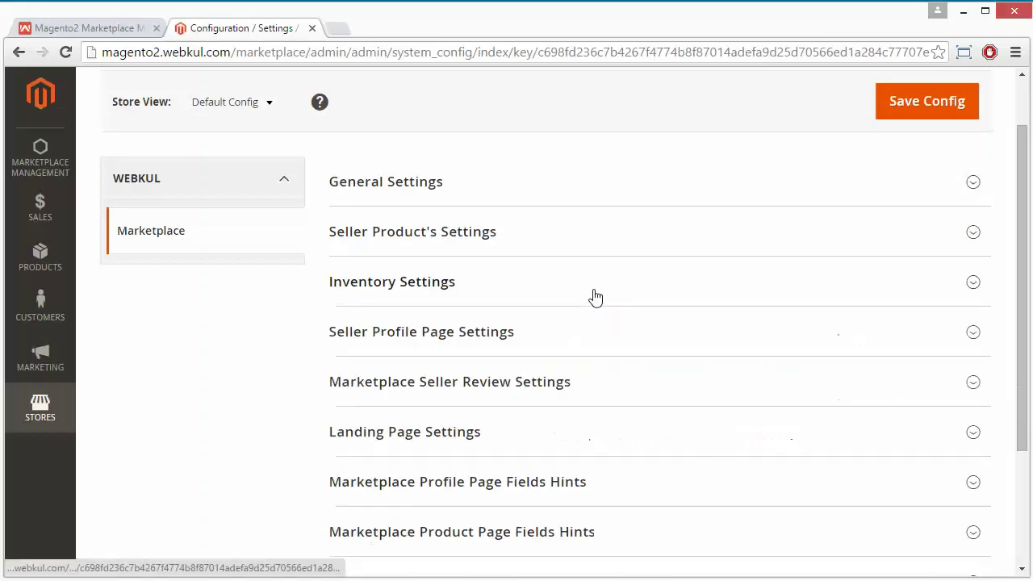
left_click(595, 297)
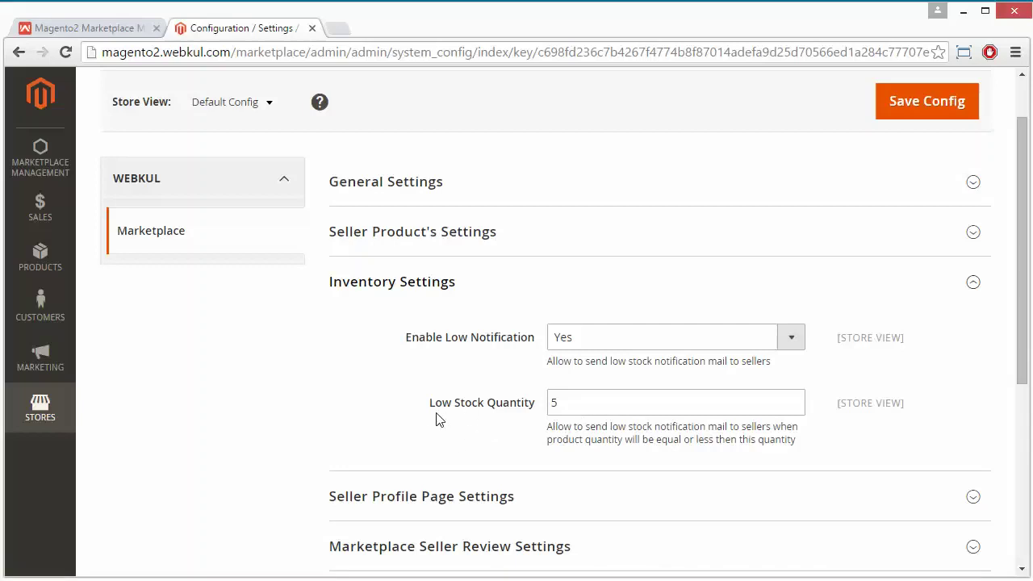
Try a Low Stock Quantity of 10 in Inventory Settings and restore the value to 5.
left_click(594, 409)
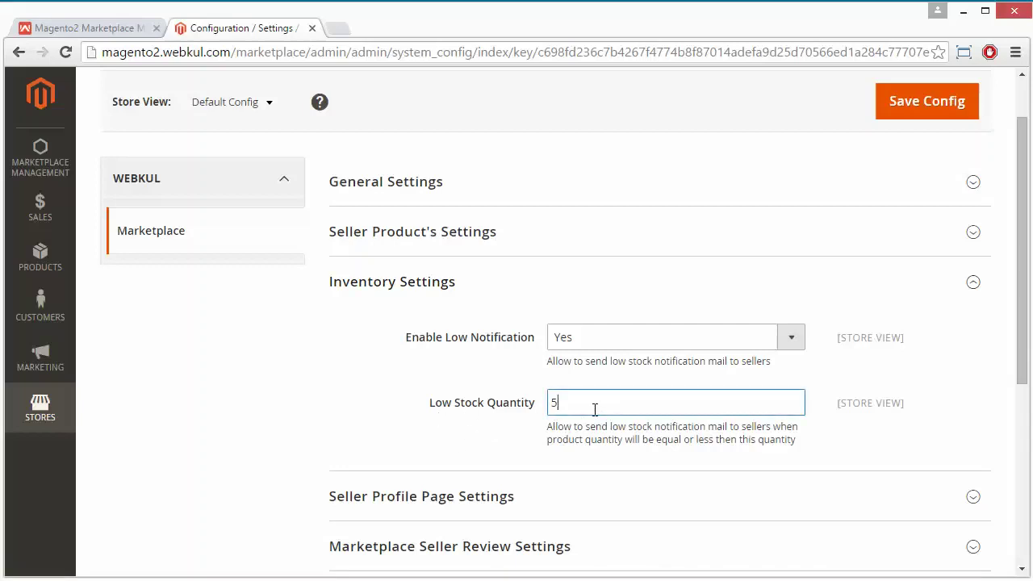
key("BackSpace")
type("10")
key("BackSpace")
key("BackSpace")
type("5")
Switch from Inventory Settings to the Seller Profile Page Settings section and examine the choices for Enable Color Picker.
left_click(597, 294)
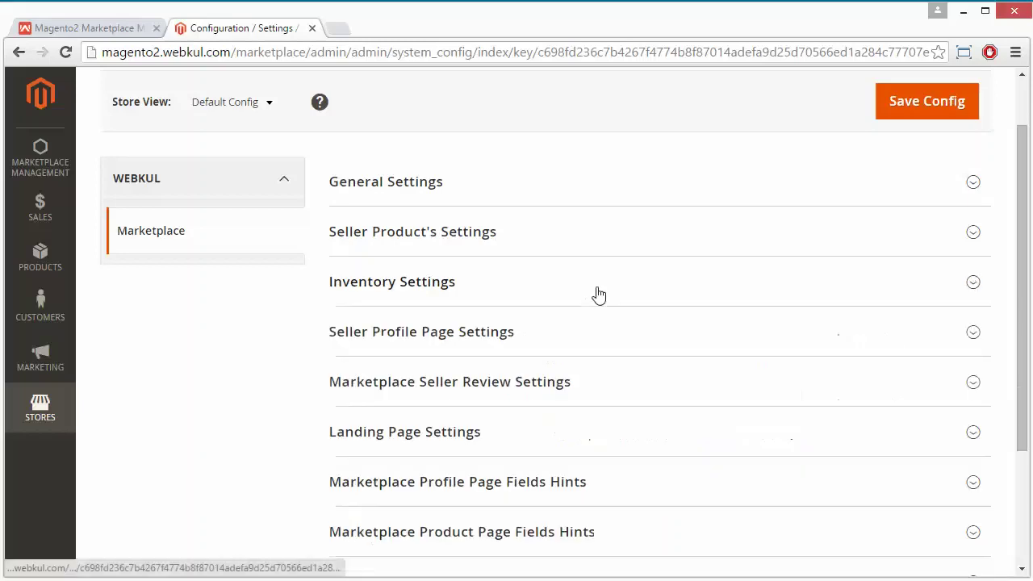
left_click(571, 343)
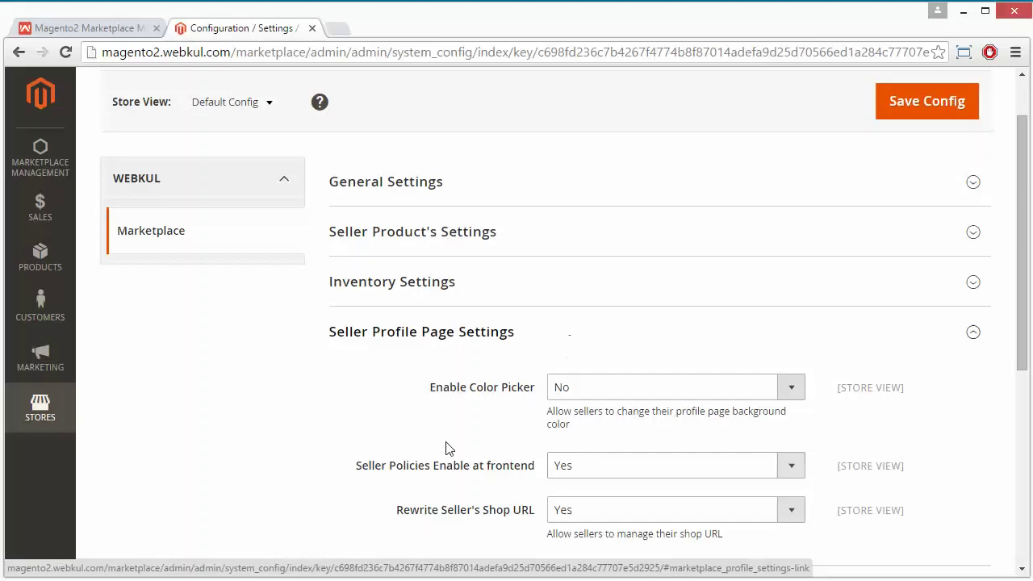
scroll(369, 408, "down", 1)
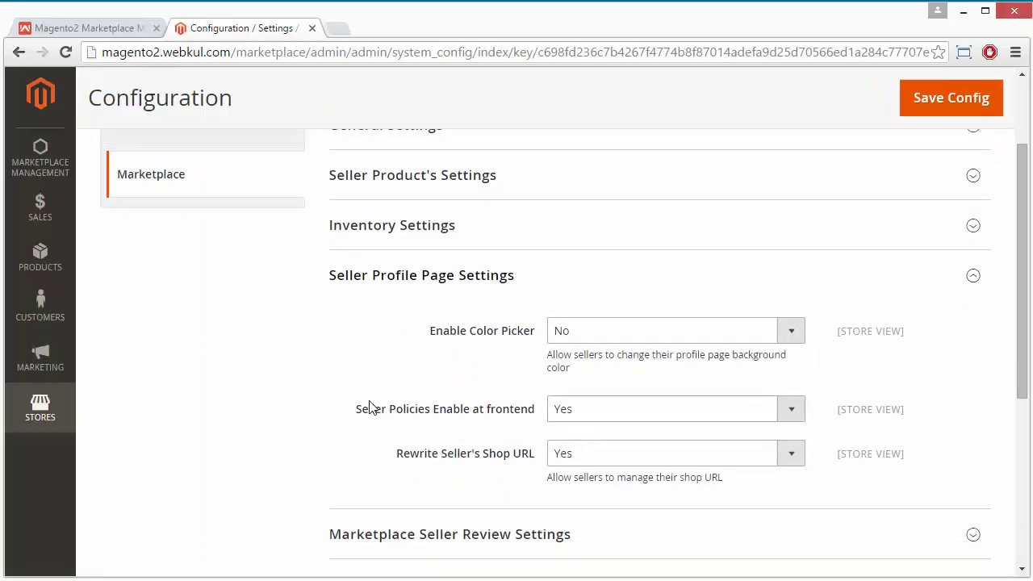
left_click(585, 339)
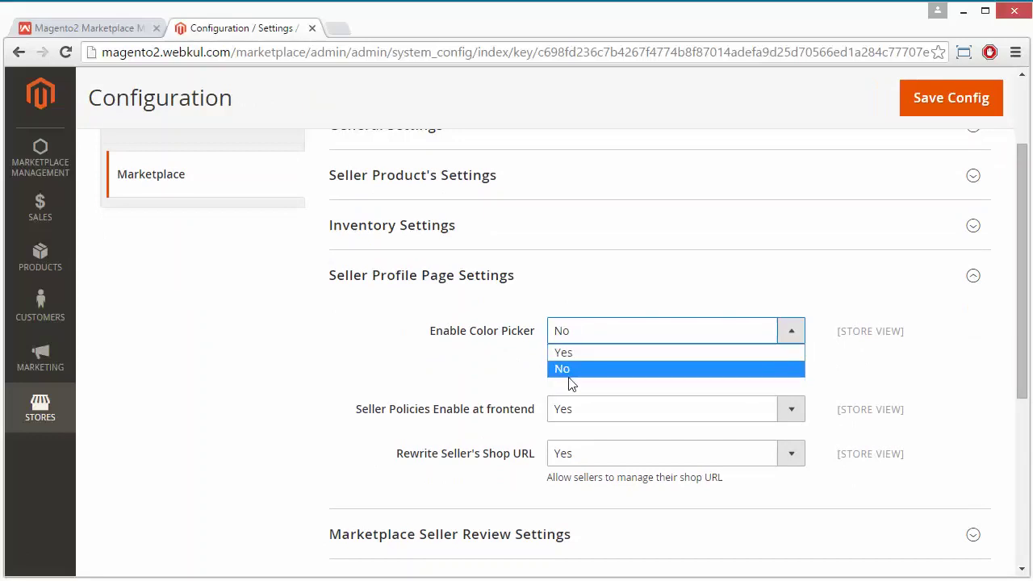
left_click(366, 342)
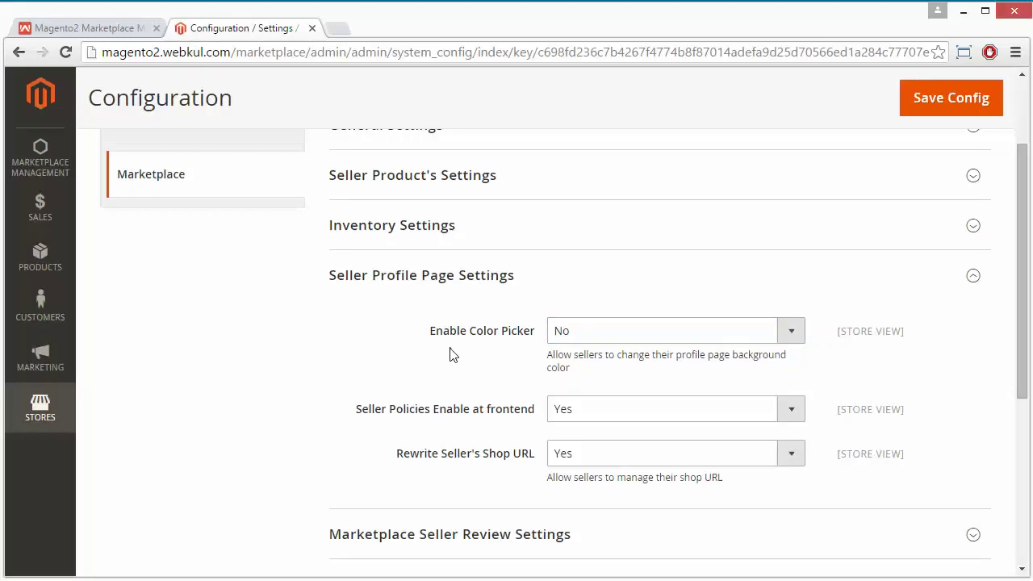
Examine the available choices for Seller Policies Enable at frontend and Rewrite Seller's Shop URL.
scroll(450, 357, "down", 2)
scroll(449, 353, "up", 1)
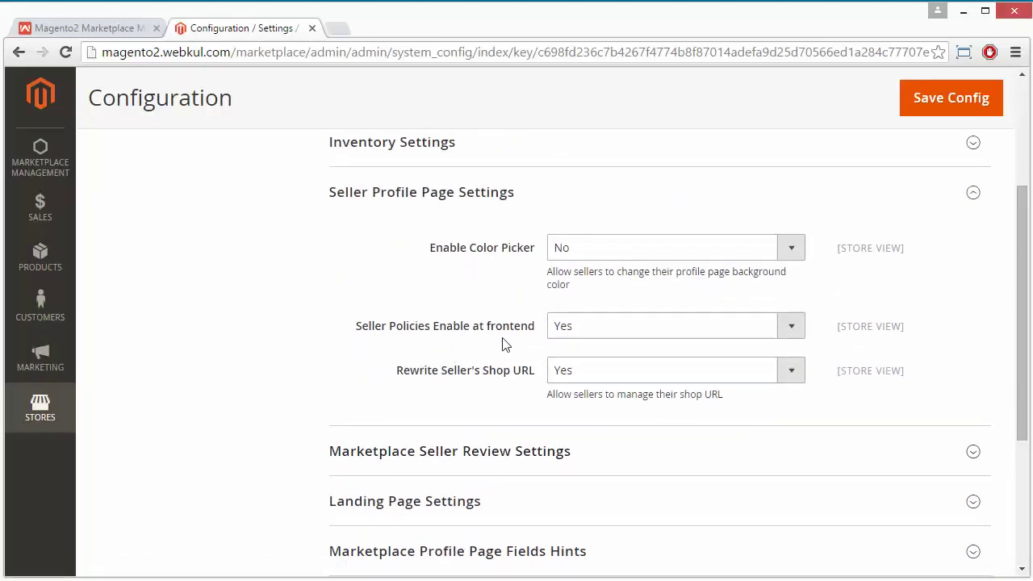
left_click(560, 326)
left_click(561, 339)
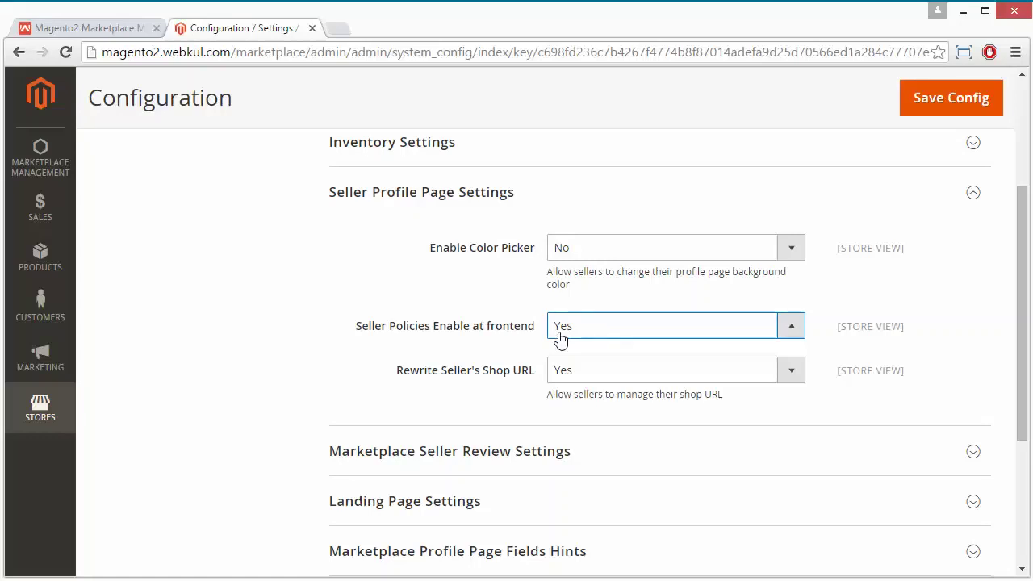
left_click(602, 381)
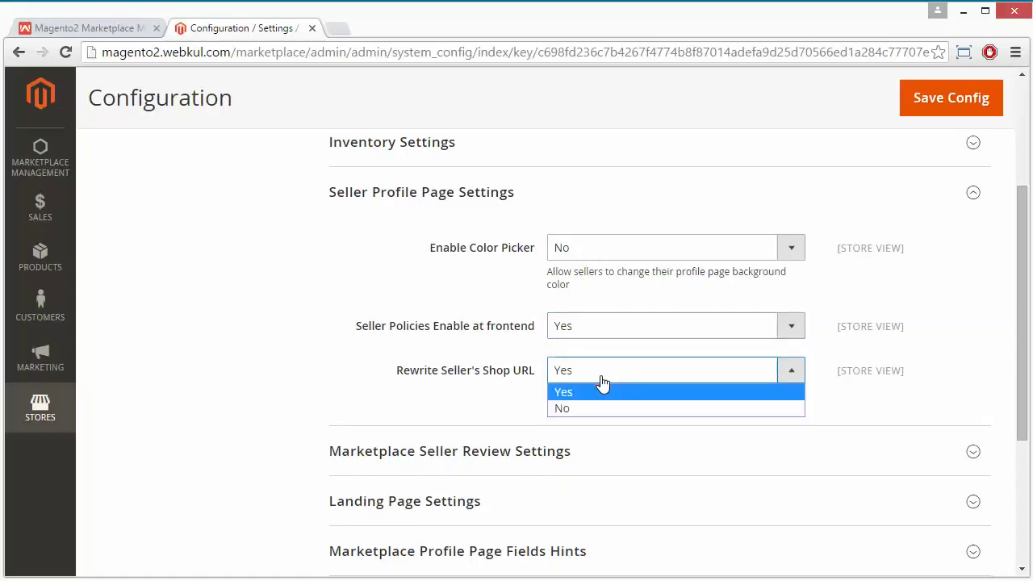
left_click(477, 355)
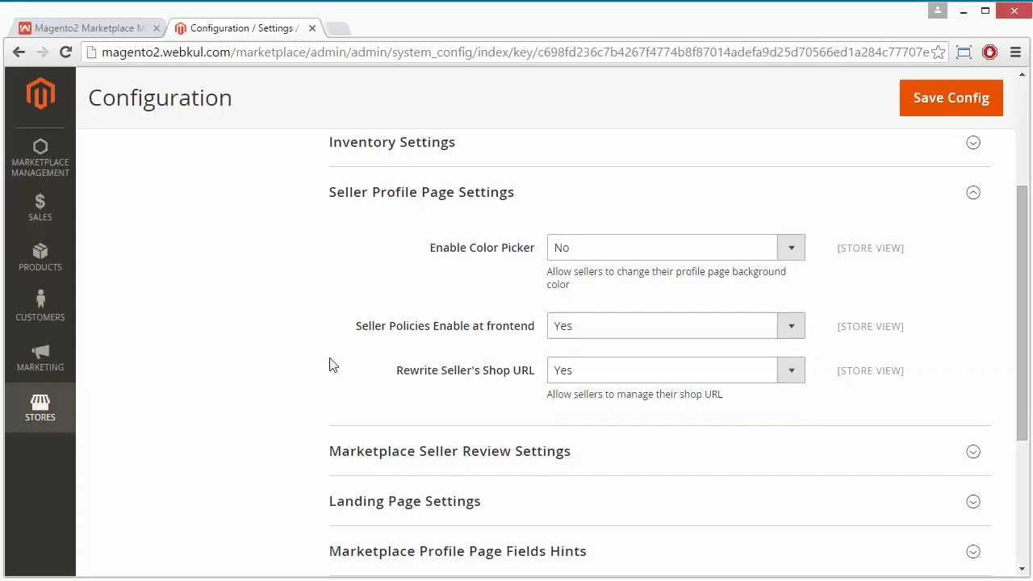
Collapse Seller Profile Page Settings and expand the Marketplace Seller Review Settings section.
scroll(329, 364, "up", 2)
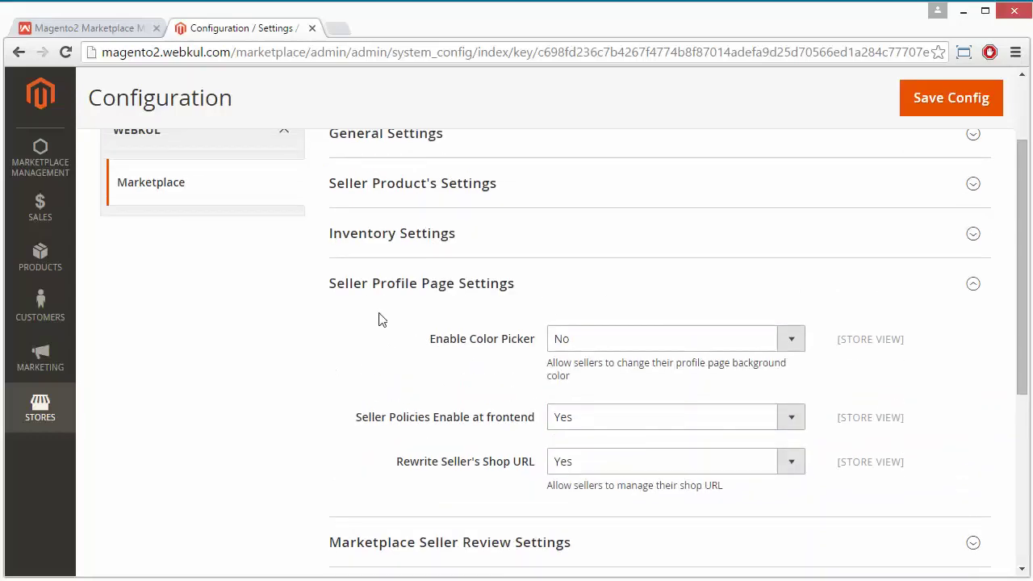
left_click(444, 291)
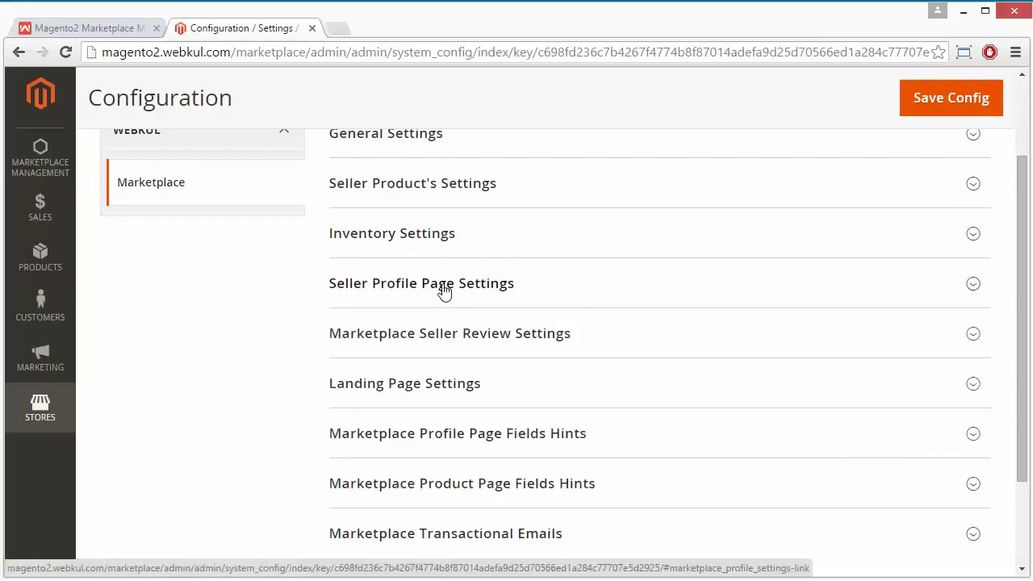
left_click(446, 343)
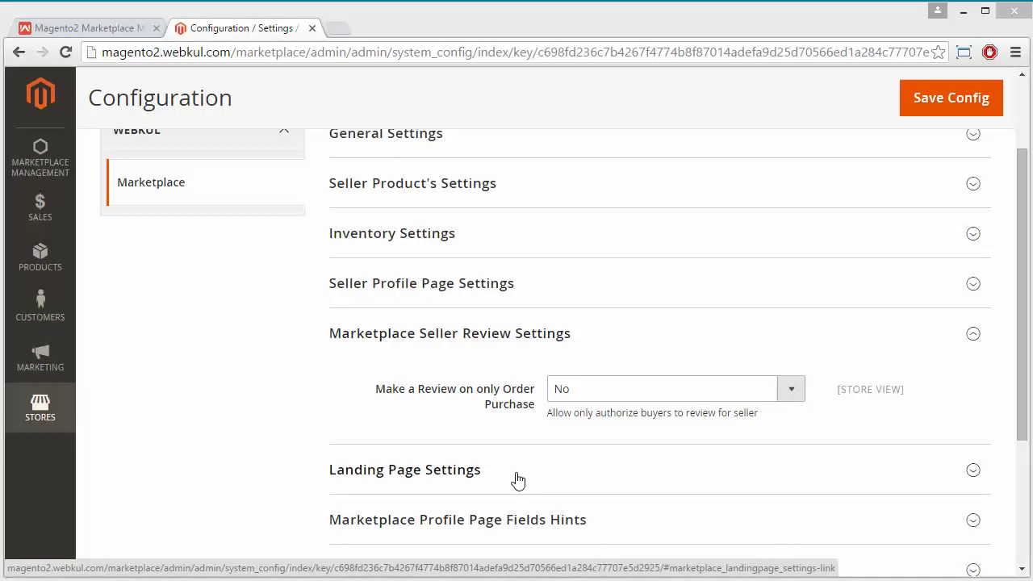
Try Yes for Make a Review on only Order Purchase and restore the selection to No.
left_click(705, 390)
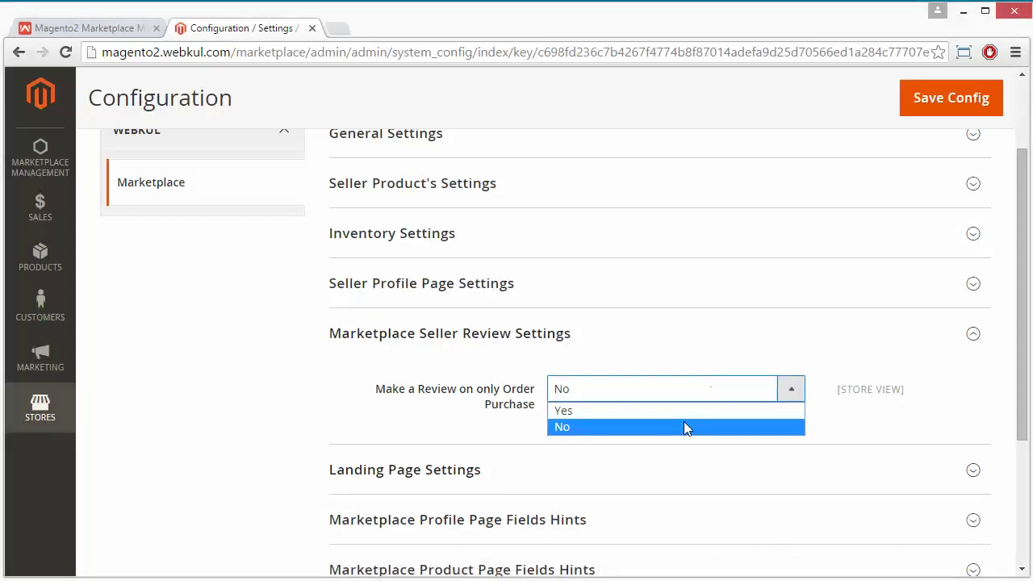
left_click(643, 413)
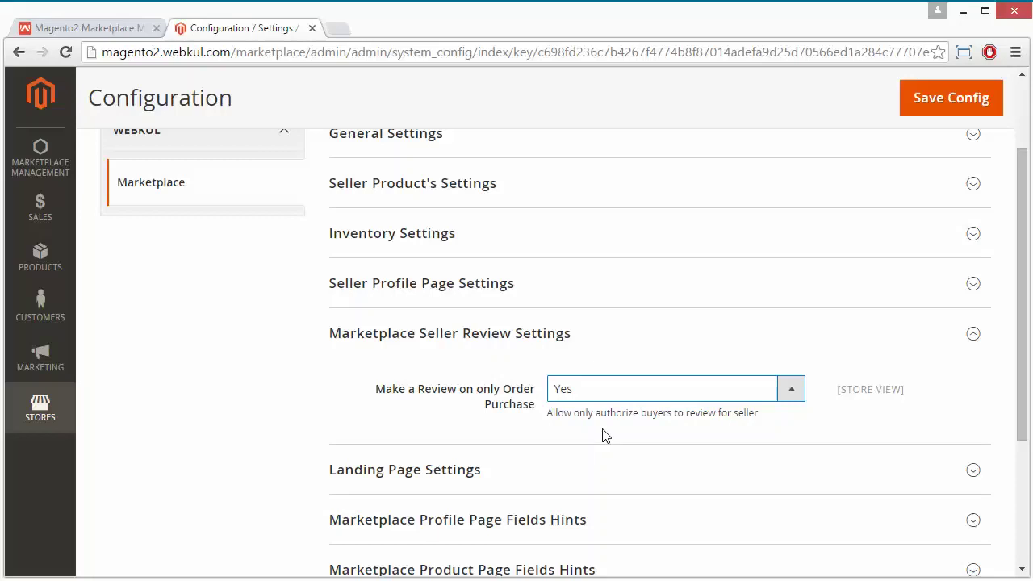
left_click(770, 392)
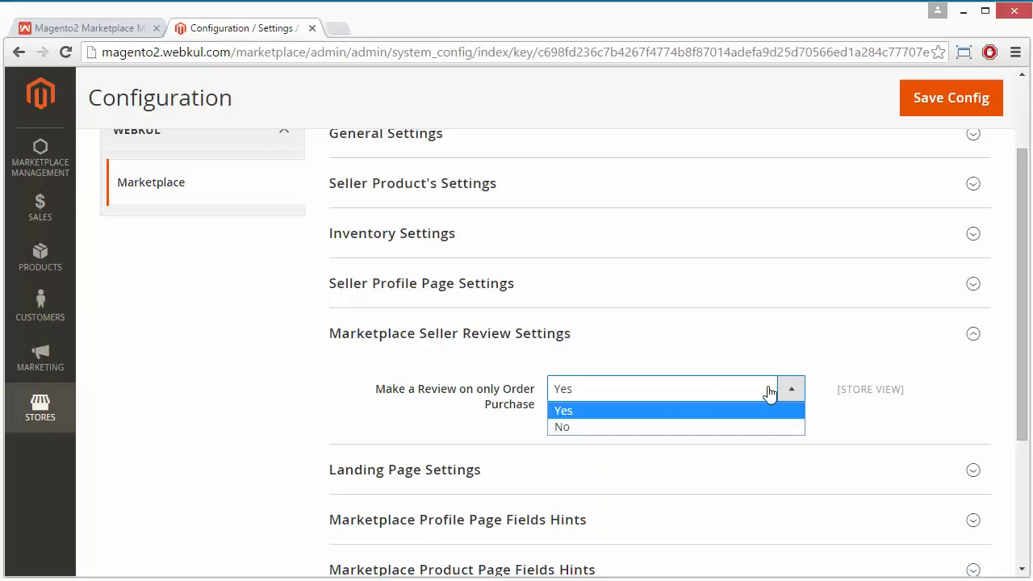
left_click(711, 427)
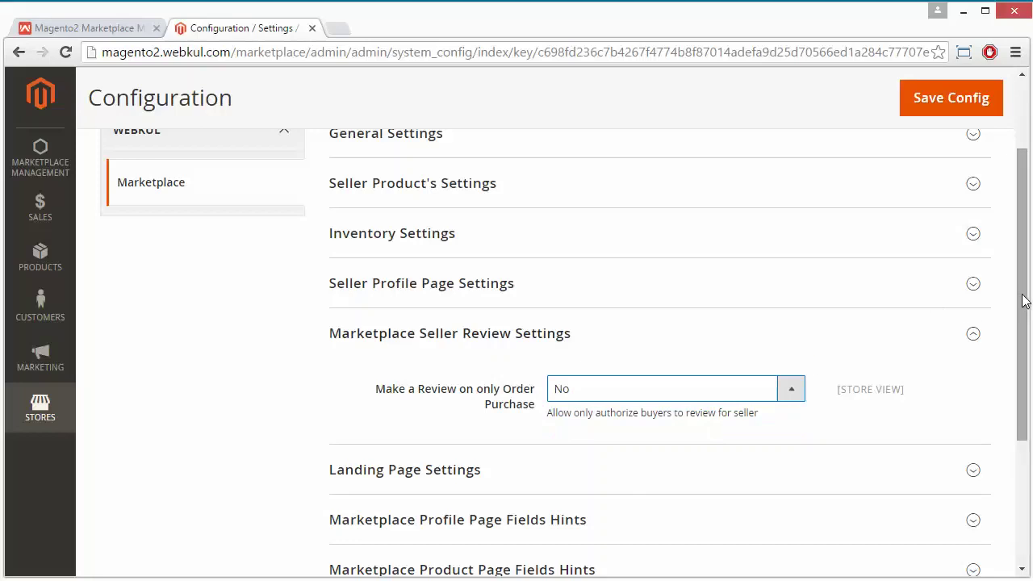
Switch from Marketplace Seller Review Settings to Landing Page Settings and examine the Marketplace Landing Page Head Title field.
left_click_drag(1024, 300, 1019, 318)
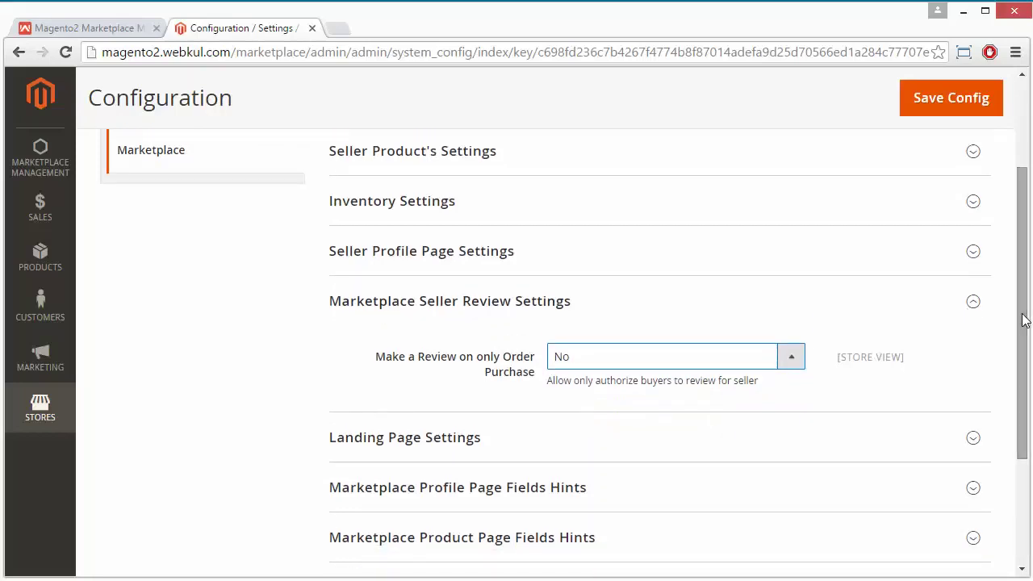
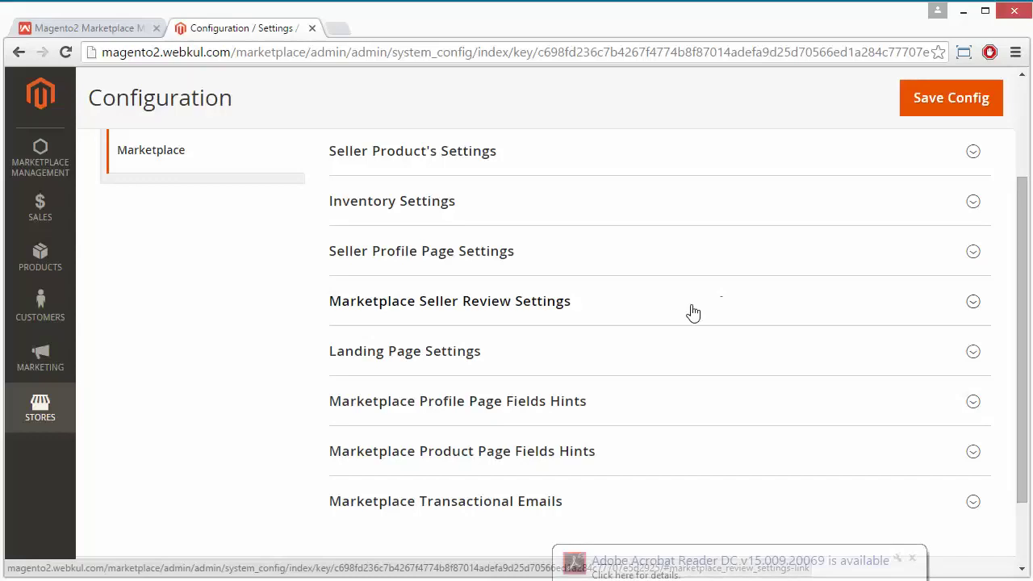
left_click(533, 367)
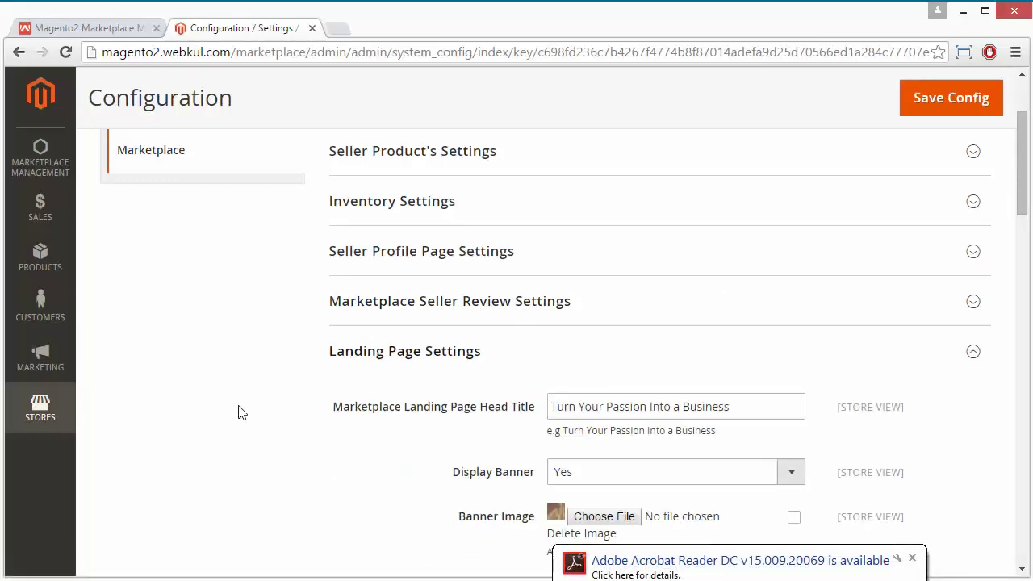
scroll(238, 412, "down", 2)
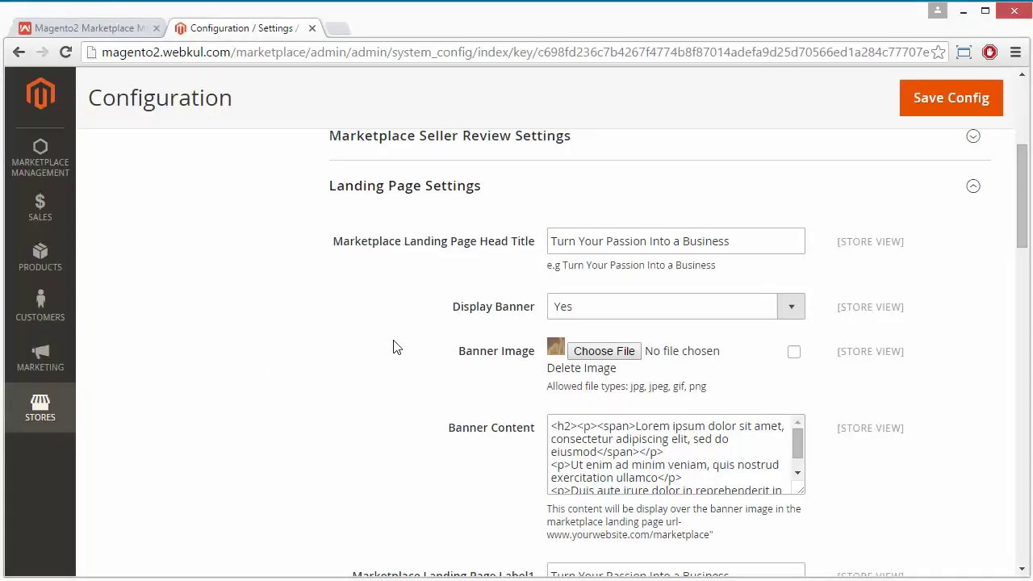
left_click(683, 243)
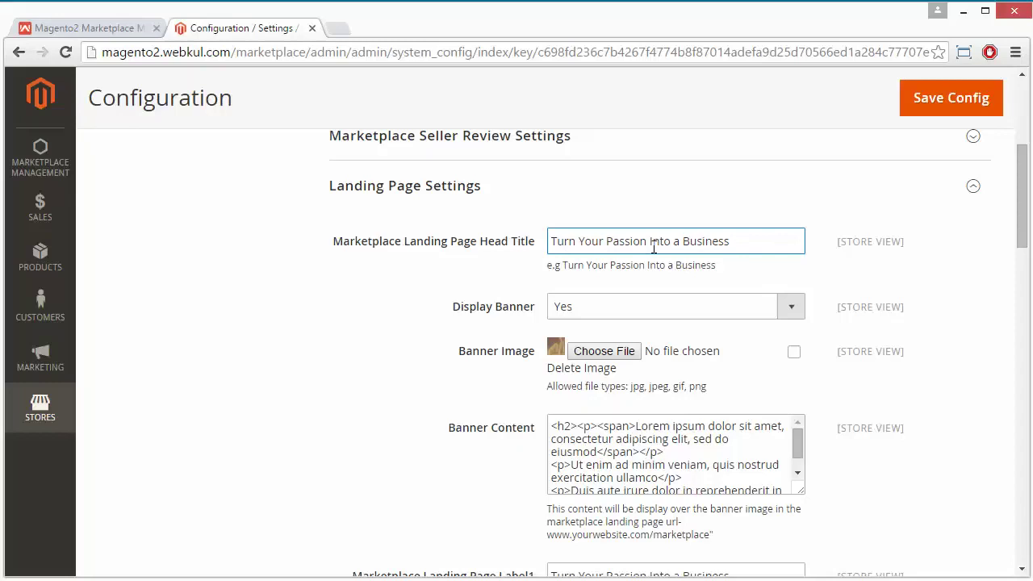
left_click(731, 242)
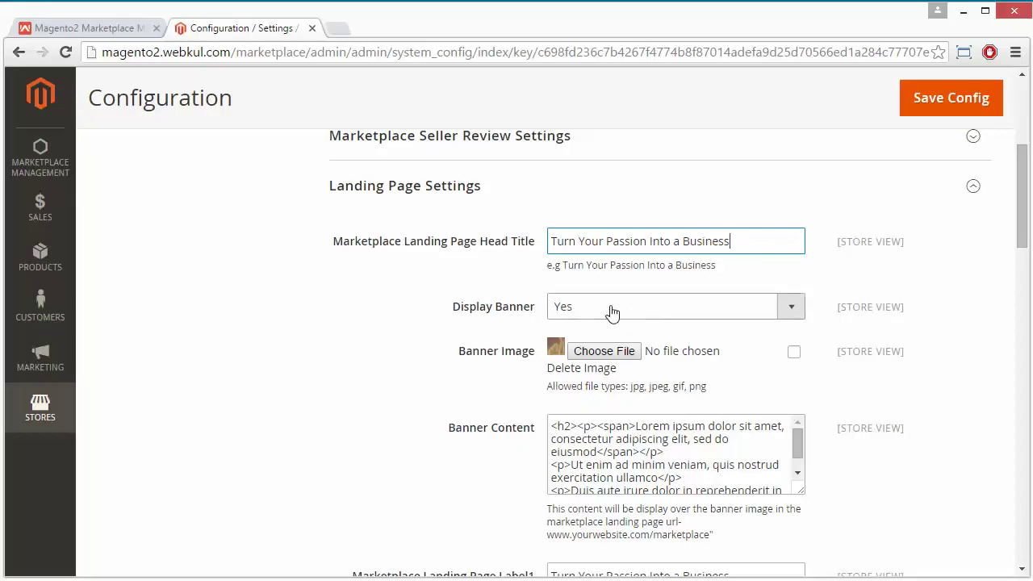
Examine the available choices for Display Banner and look over the Banner Image and Banner Content fields.
left_click(612, 312)
left_click(612, 312)
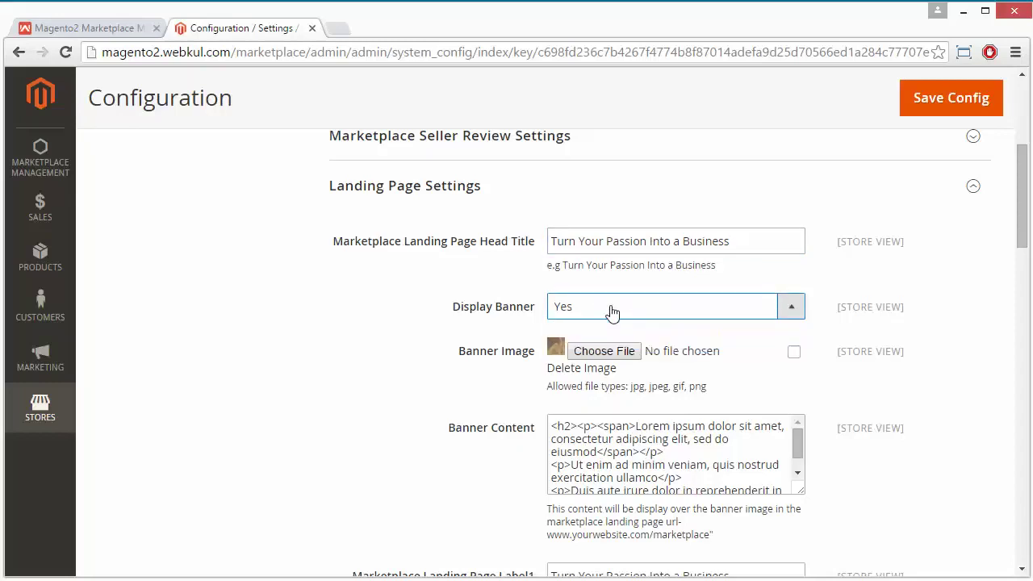
left_click(612, 312)
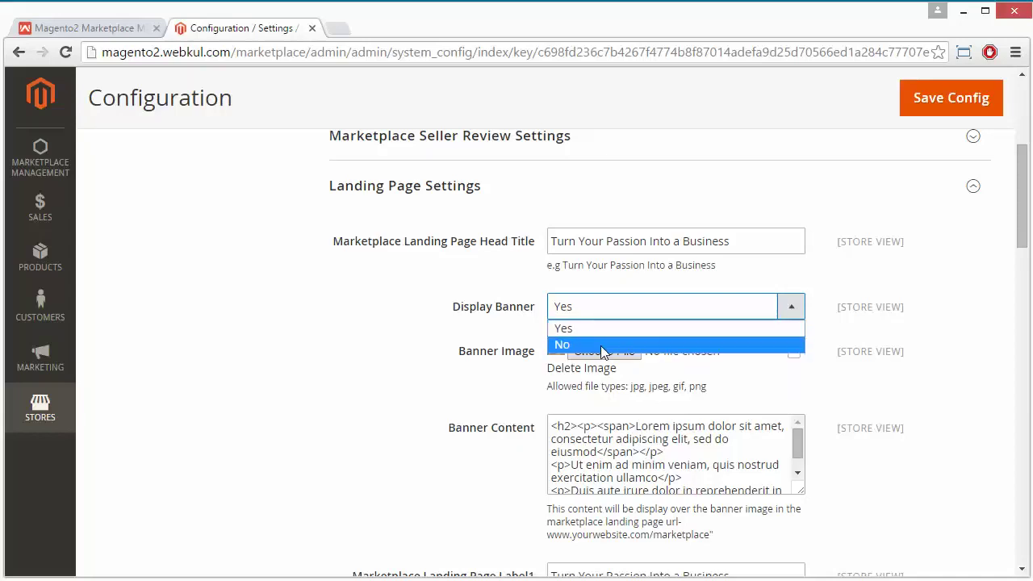
left_click(446, 335)
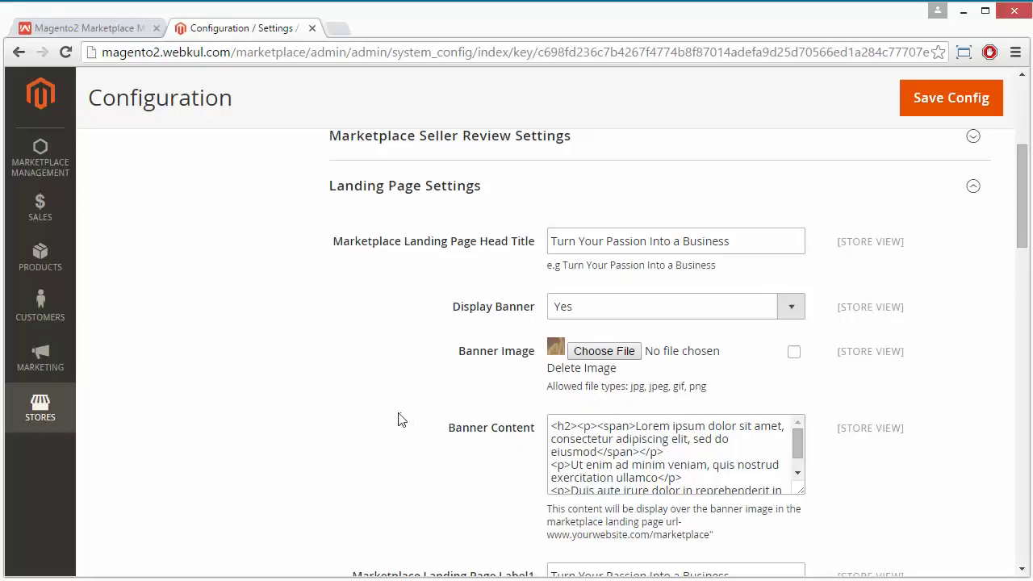
scroll(401, 419, "down", 2)
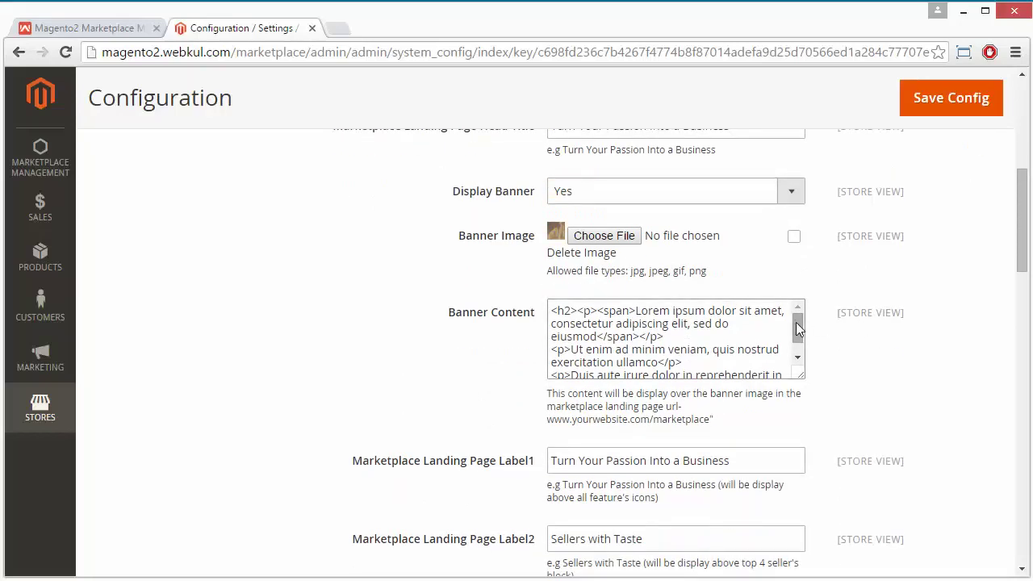
Examine the Banner Content text, Marketplace Landing Page Label1 to Label4 and the Marketplace Landing Page Button Label.
left_click_drag(796, 327, 796, 315)
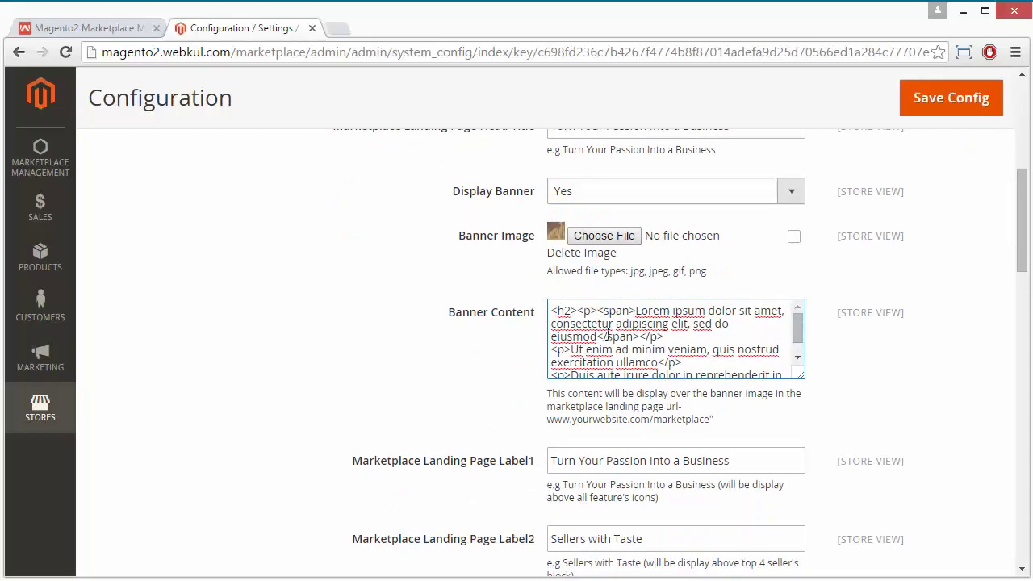
scroll(423, 388, "down", 3)
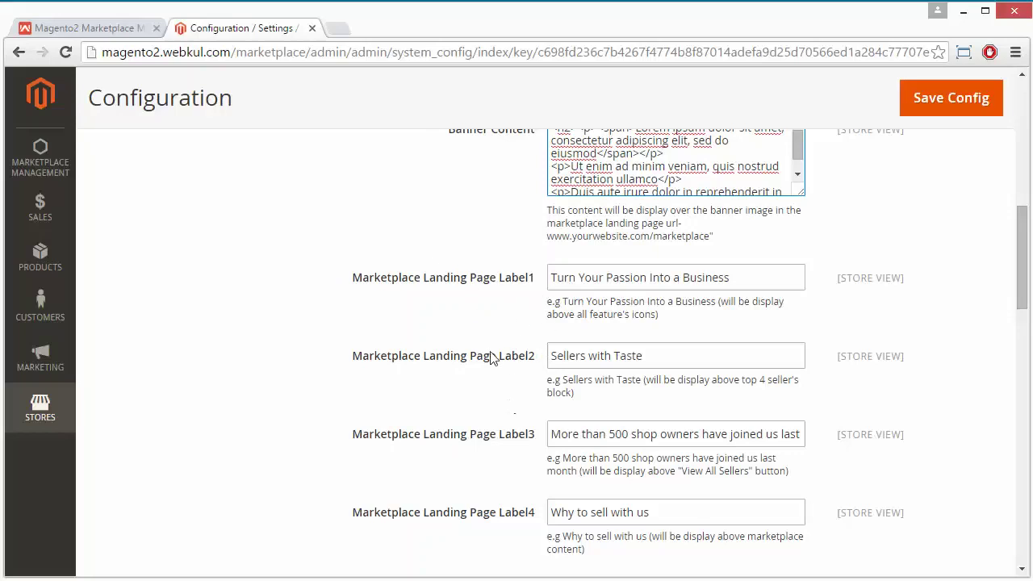
scroll(482, 346, "down", 2)
scroll(482, 346, "down", 2)
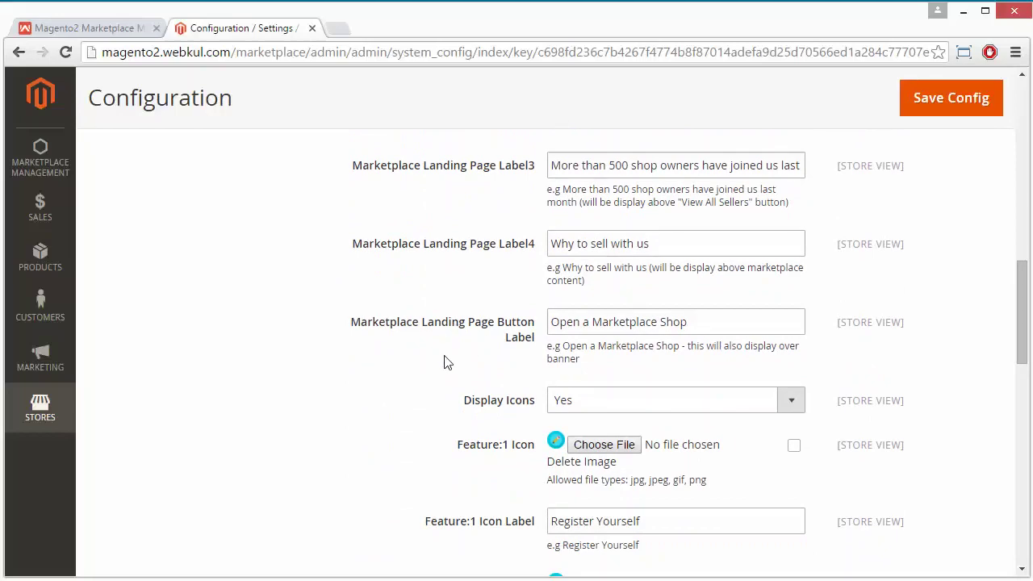
left_click(699, 327)
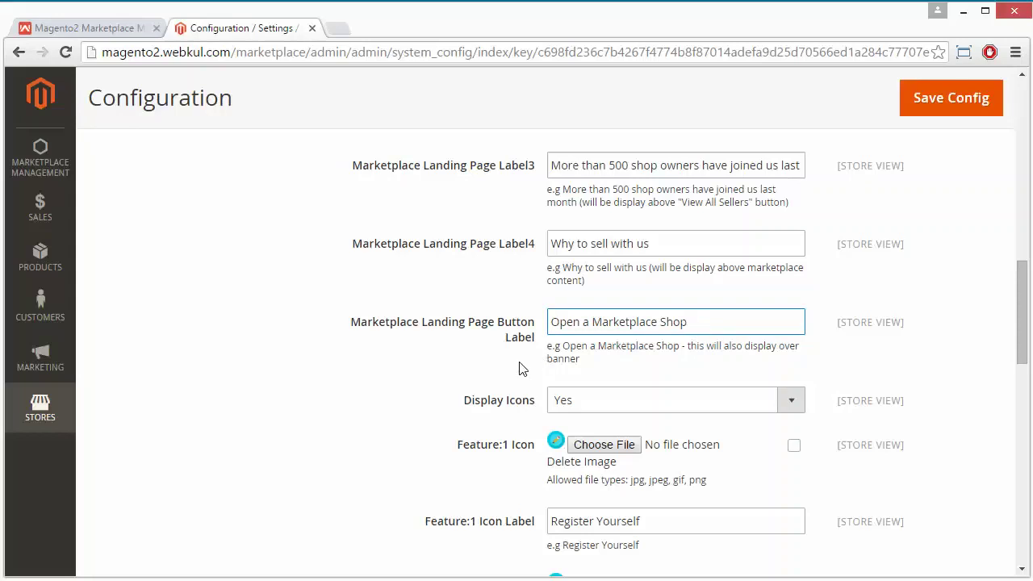
Look over the Display Icons setting and the icon and label fields for Features 1 to 4.
scroll(519, 368, "down", 2)
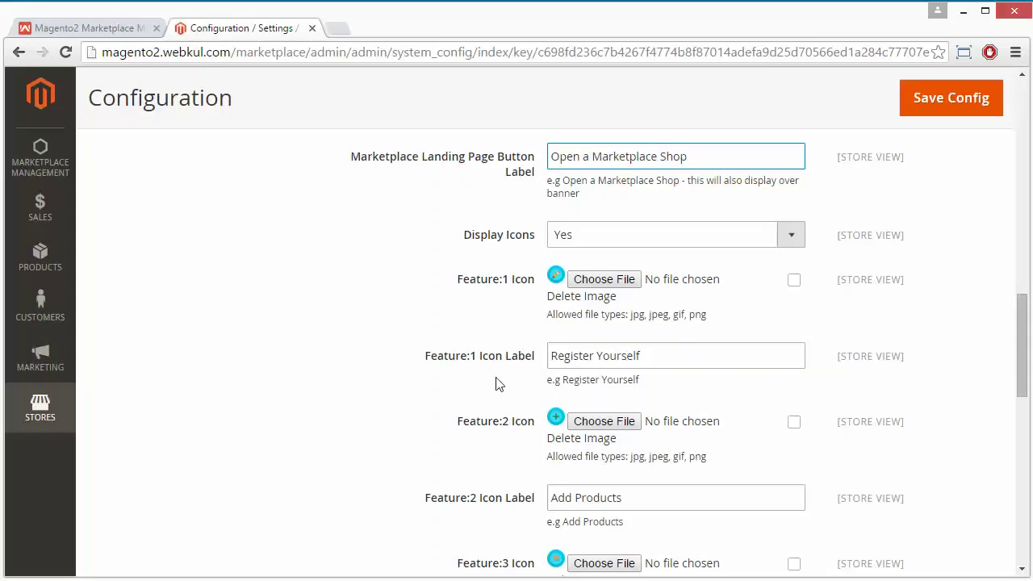
scroll(496, 385, "down", 4)
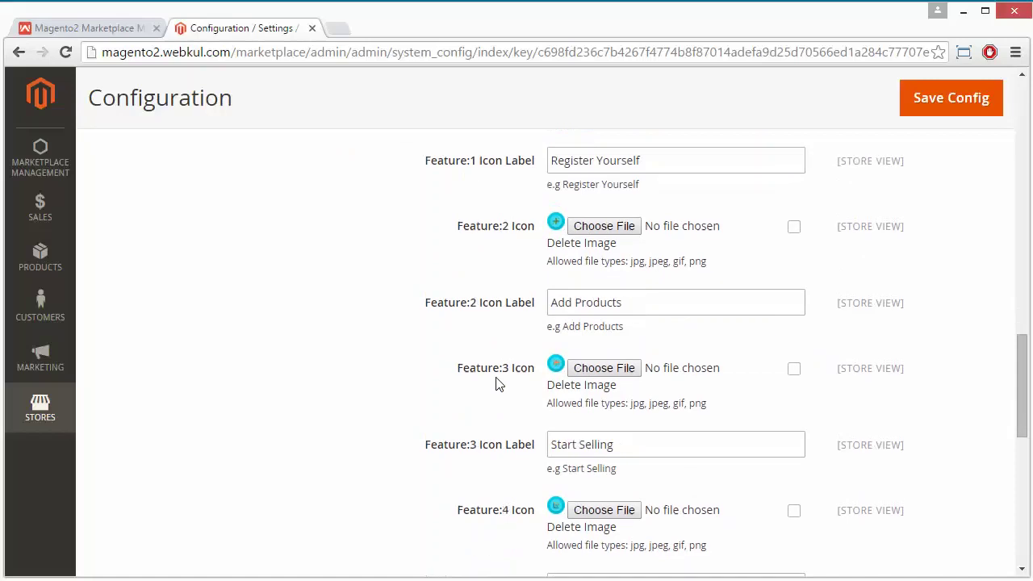
scroll(496, 384, "down", 1)
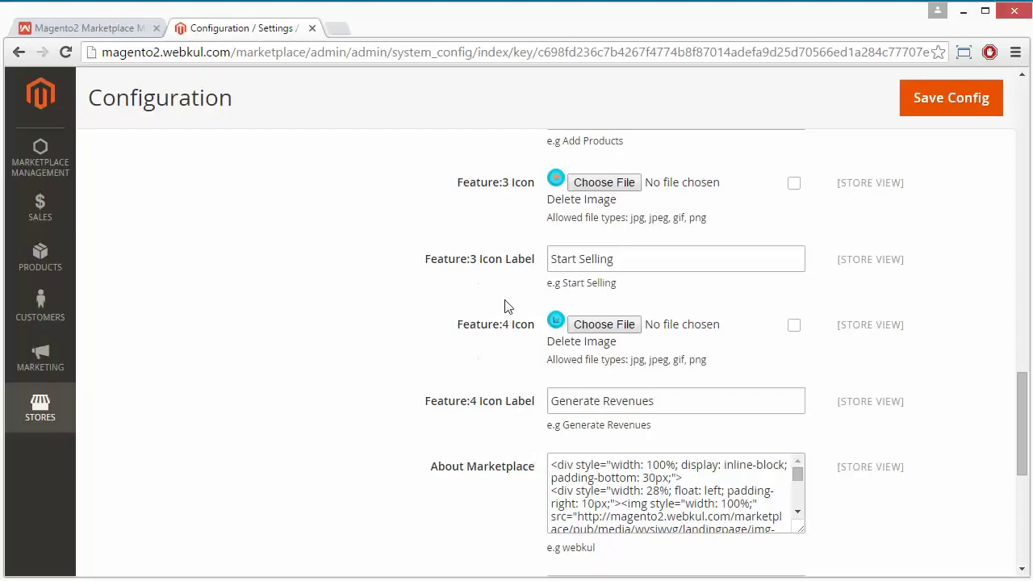
scroll(544, 422, "down", 4)
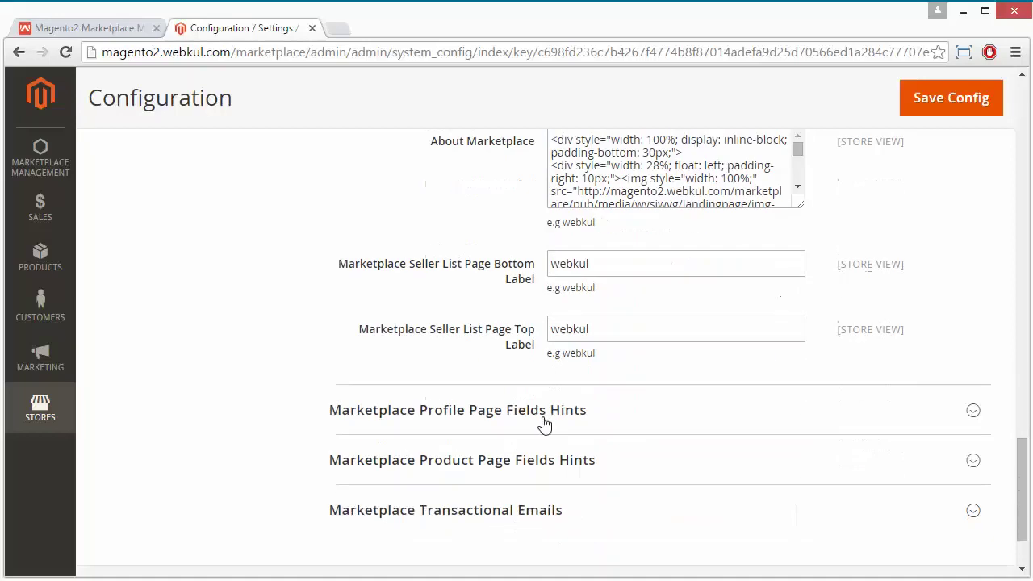
Examine the About Marketplace content and the Marketplace Seller List Page Bottom and Top Label fields.
scroll(544, 422, "up", 2)
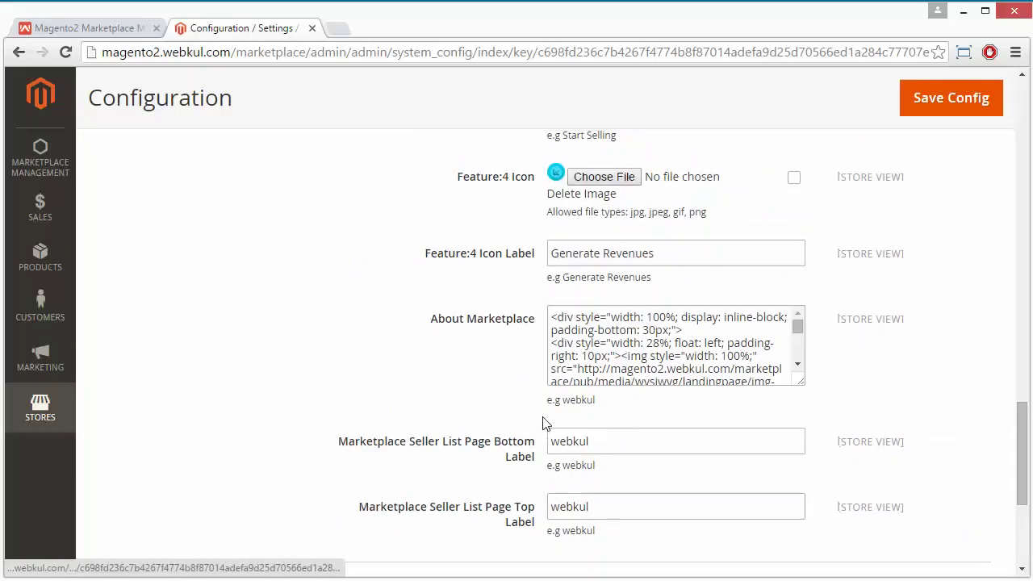
left_click(799, 327)
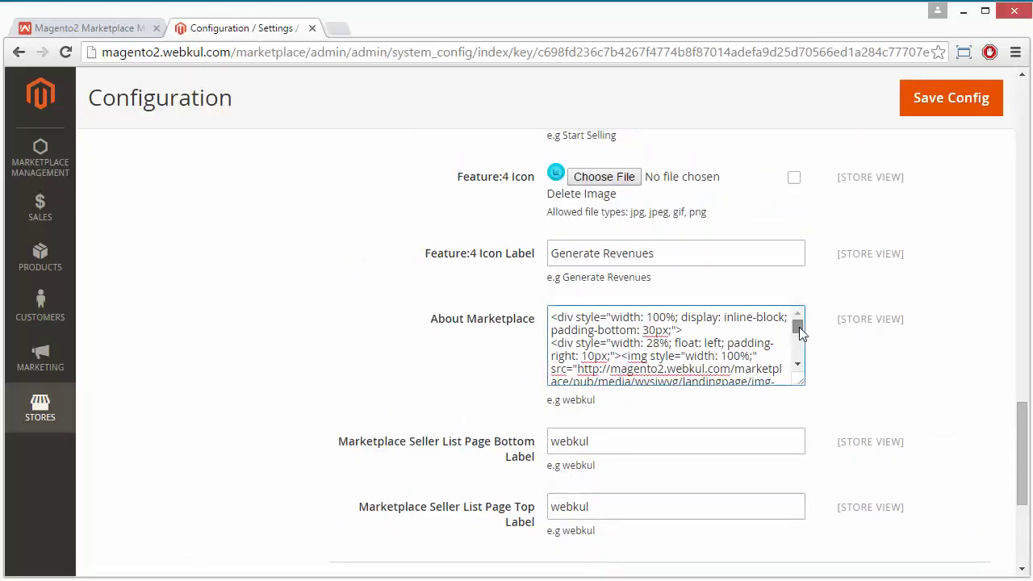
mouse_move(799, 327)
left_mouse_down()
mouse_move(804, 357)
mouse_move(799, 331)
left_mouse_up()
scroll(383, 402, "down", 2)
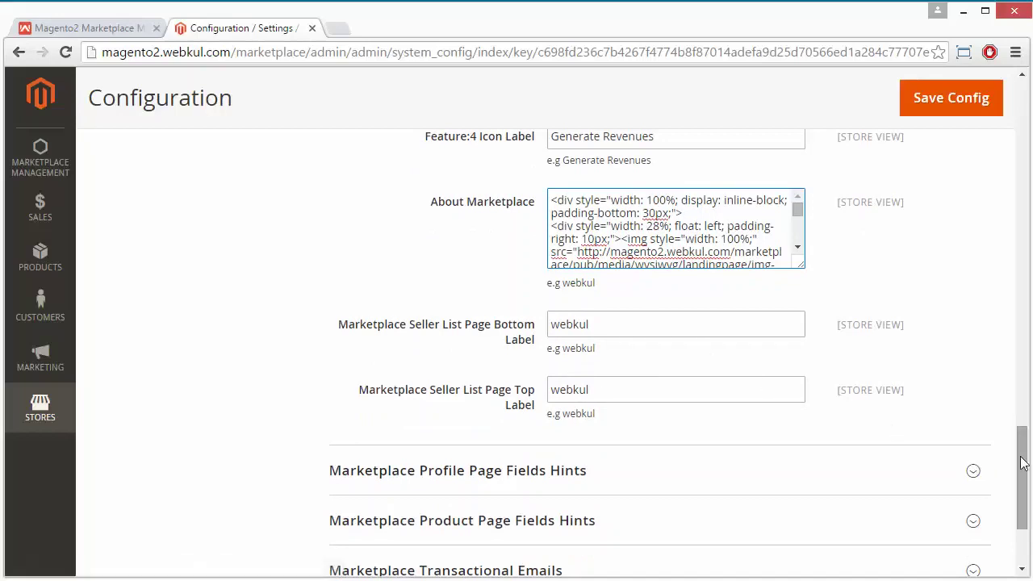
Collapse Landing Page Settings and expand the Marketplace Profile Page Fields Hints section.
left_click_drag(1021, 464, 1003, 171)
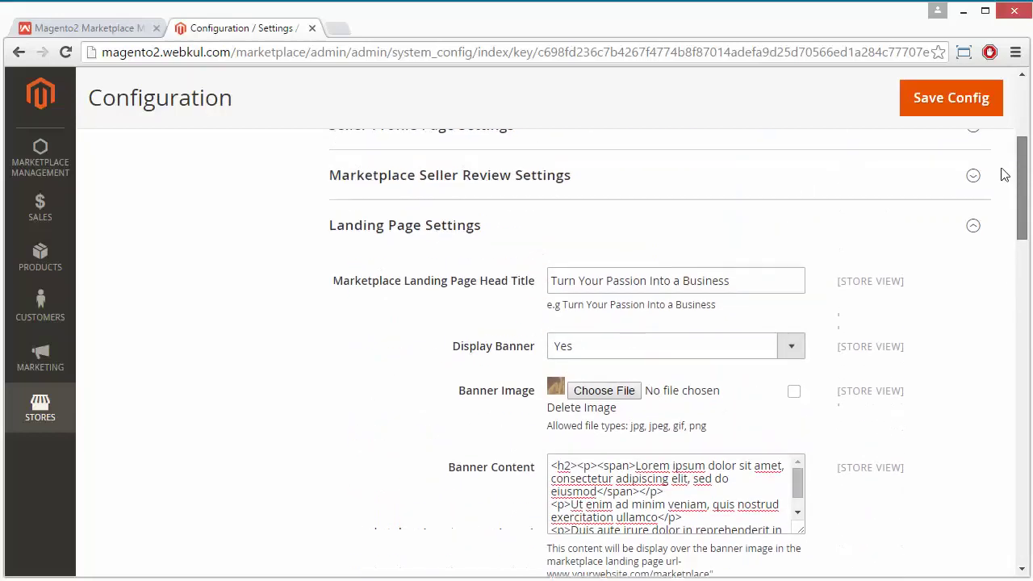
left_click(539, 229)
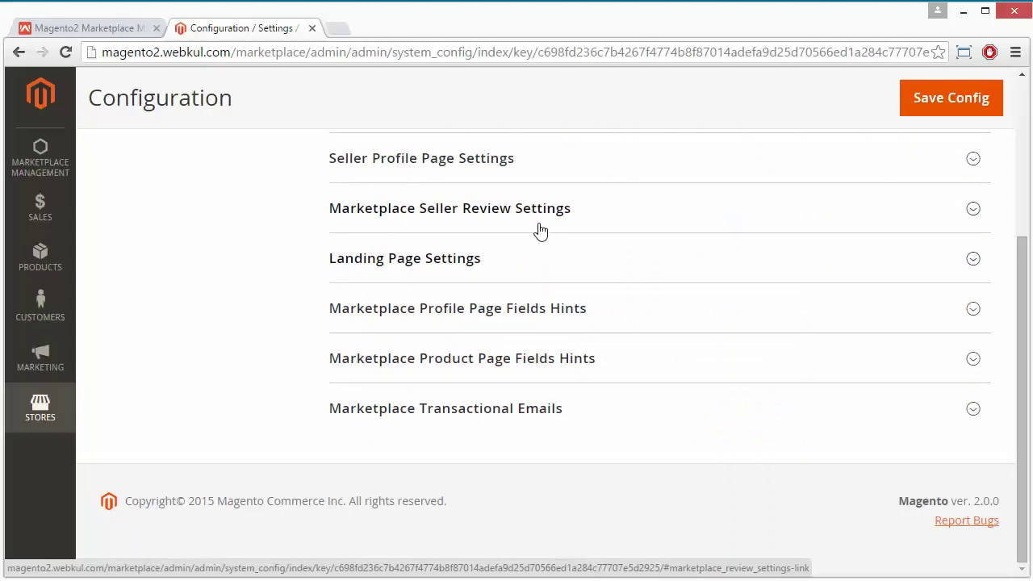
left_click(499, 314)
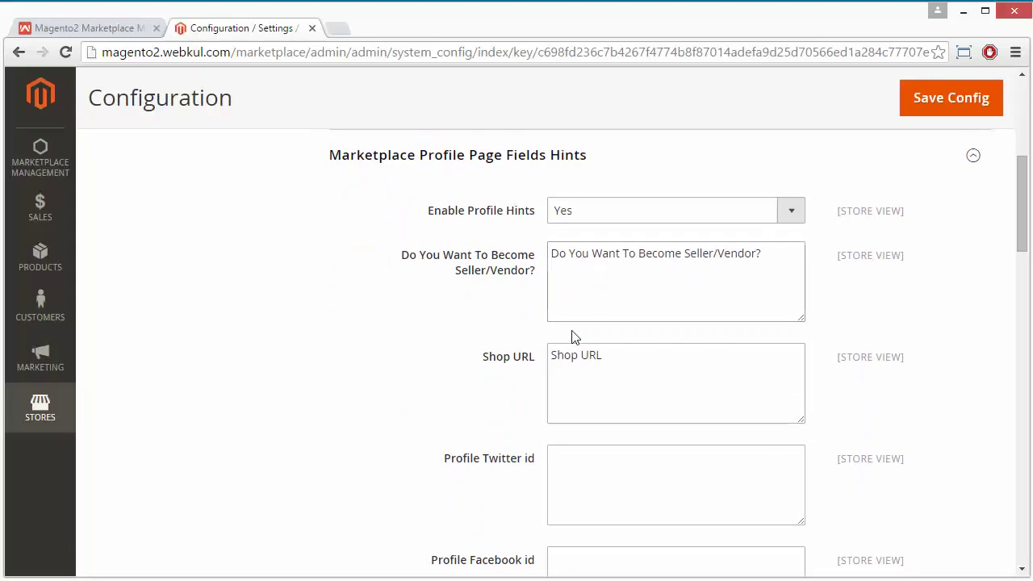
Examine the profile hint fields for becoming a seller, Shop URL, Profile Twitter id and Profile Facebook id.
left_click(622, 307)
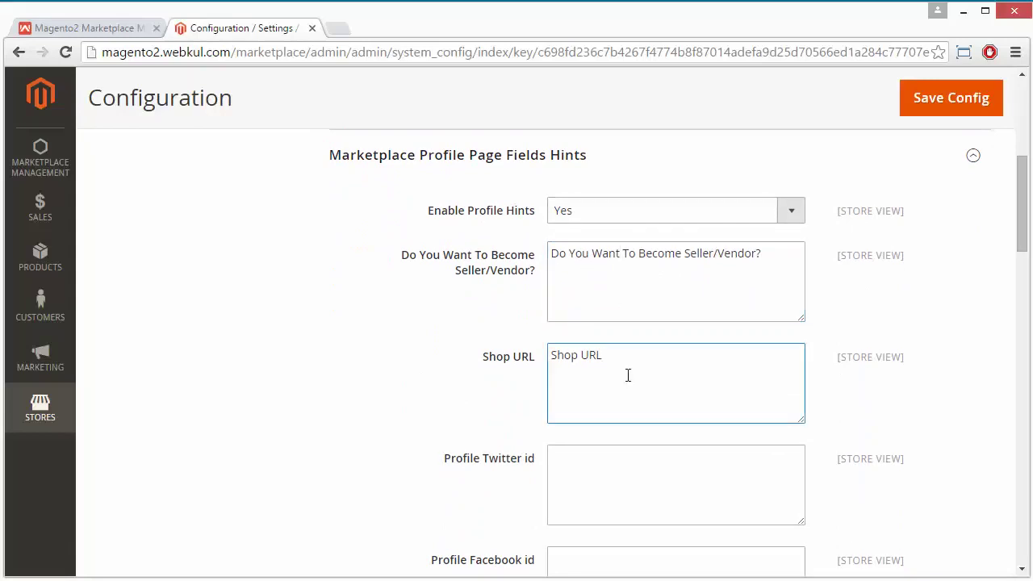
left_click(607, 478)
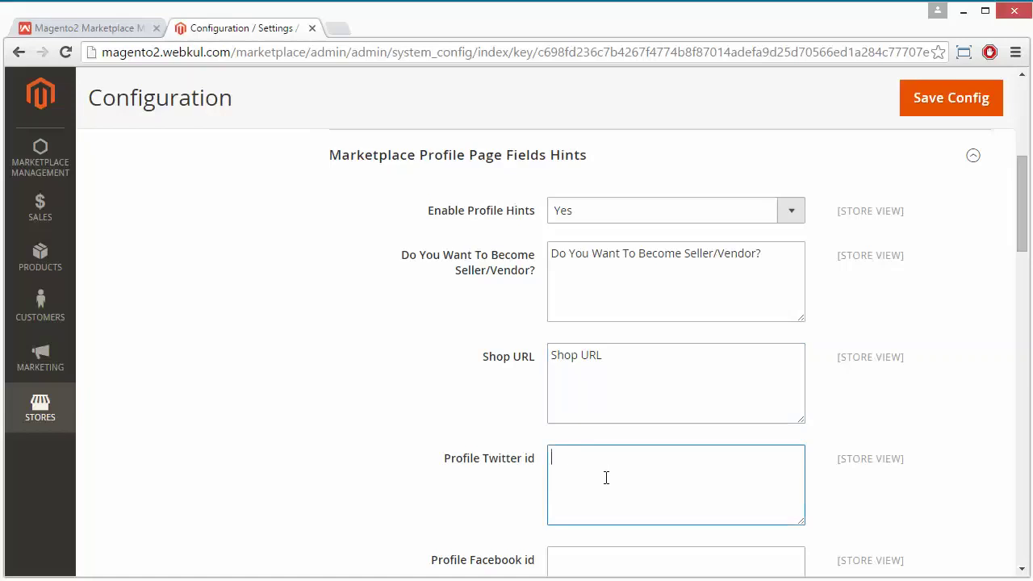
scroll(321, 470, "down", 2)
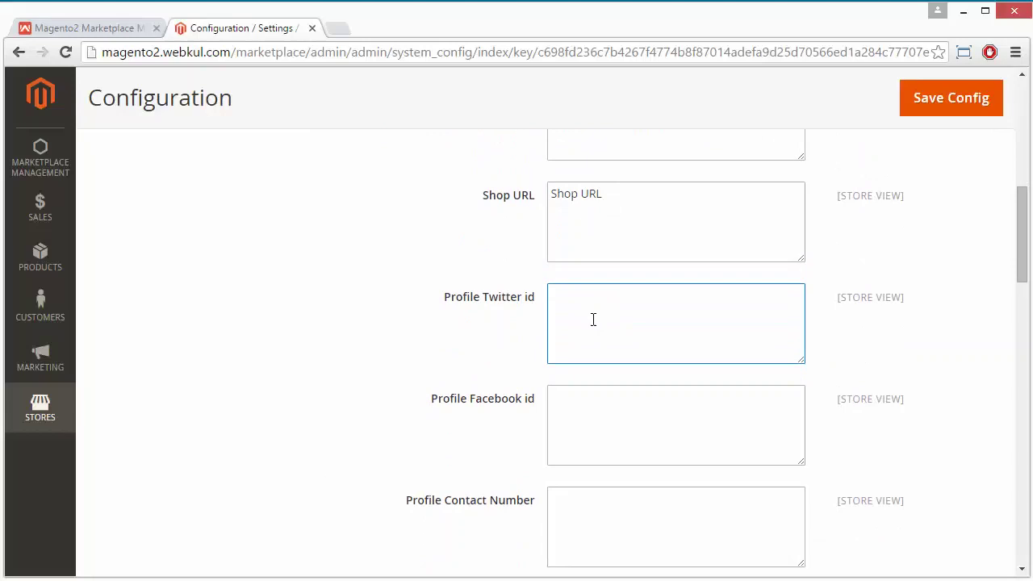
left_click(603, 426)
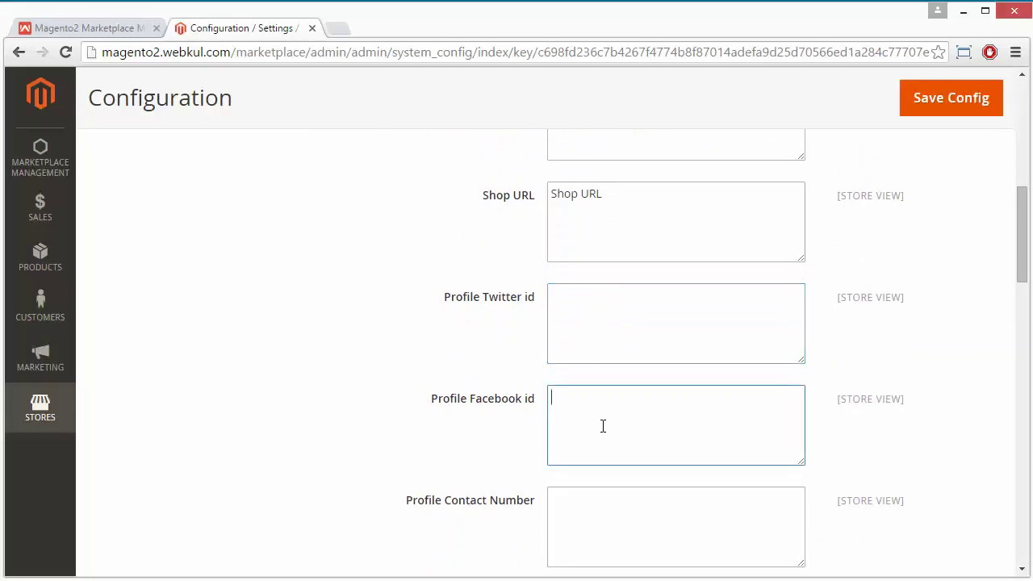
scroll(603, 426, "down", 2)
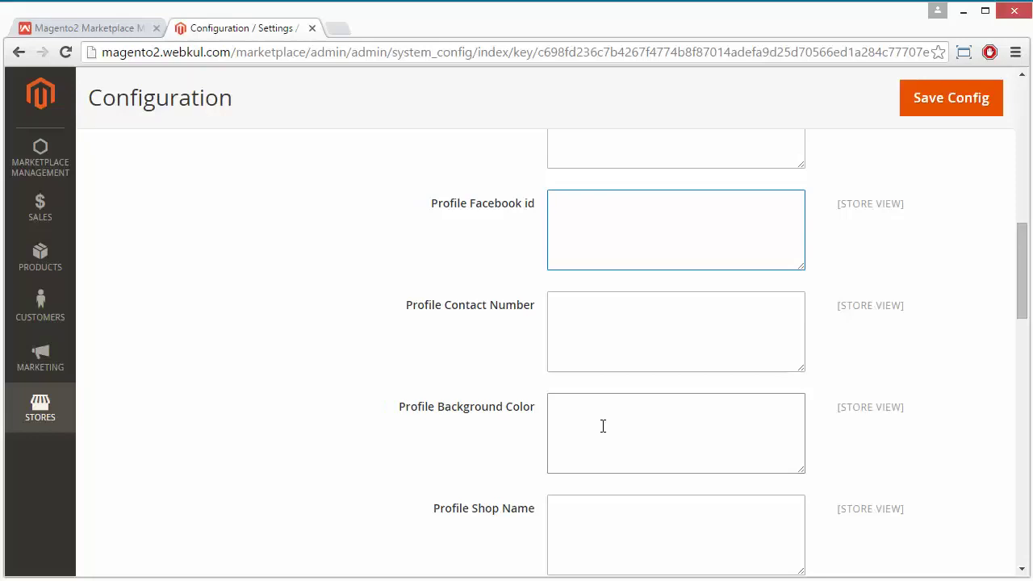
Look over the remaining profile hint fields, including shop name, banner image, company details, return and shipping policies, and country.
scroll(603, 426, "down", 3)
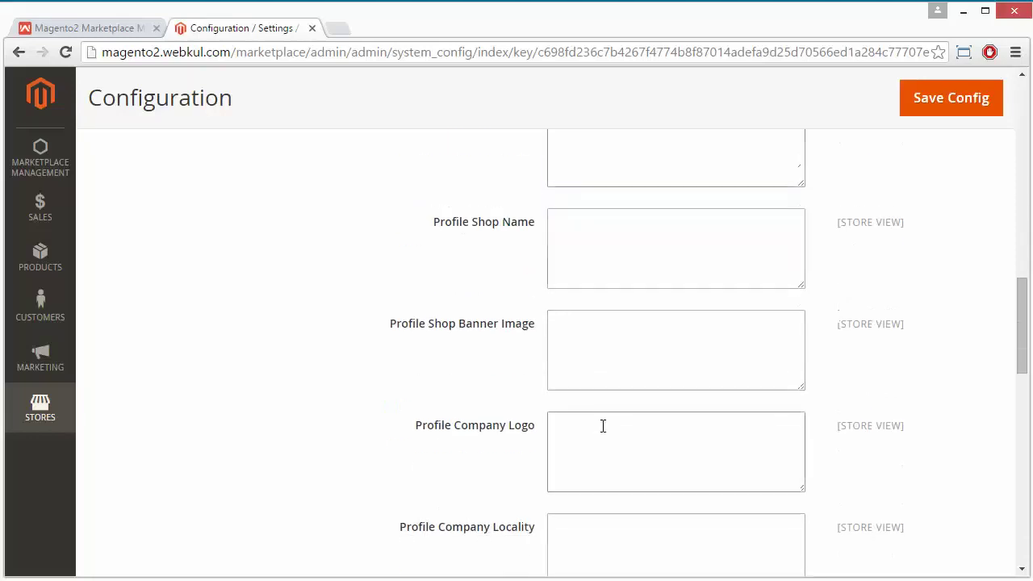
left_click(585, 356)
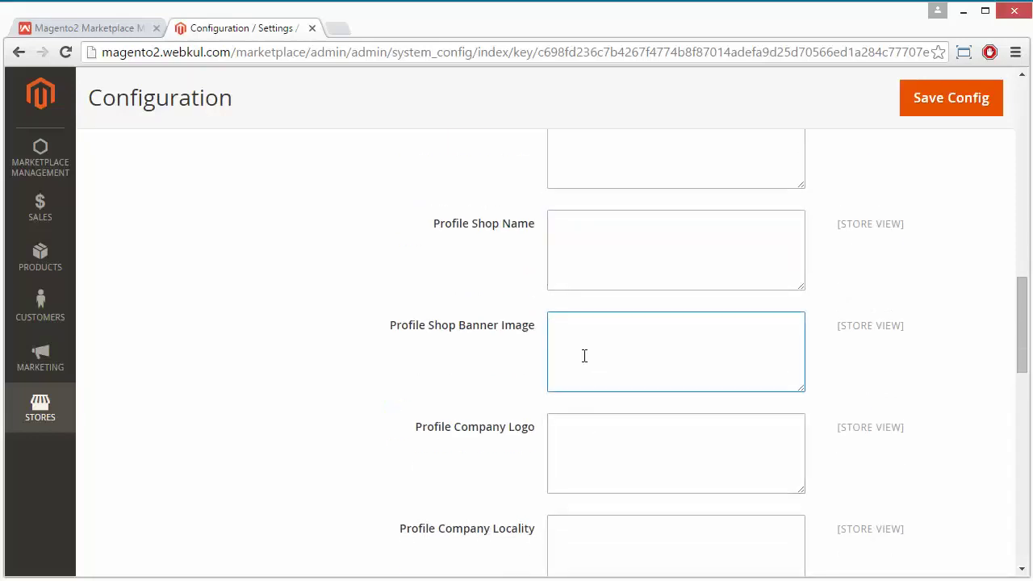
scroll(374, 377, "down", 2)
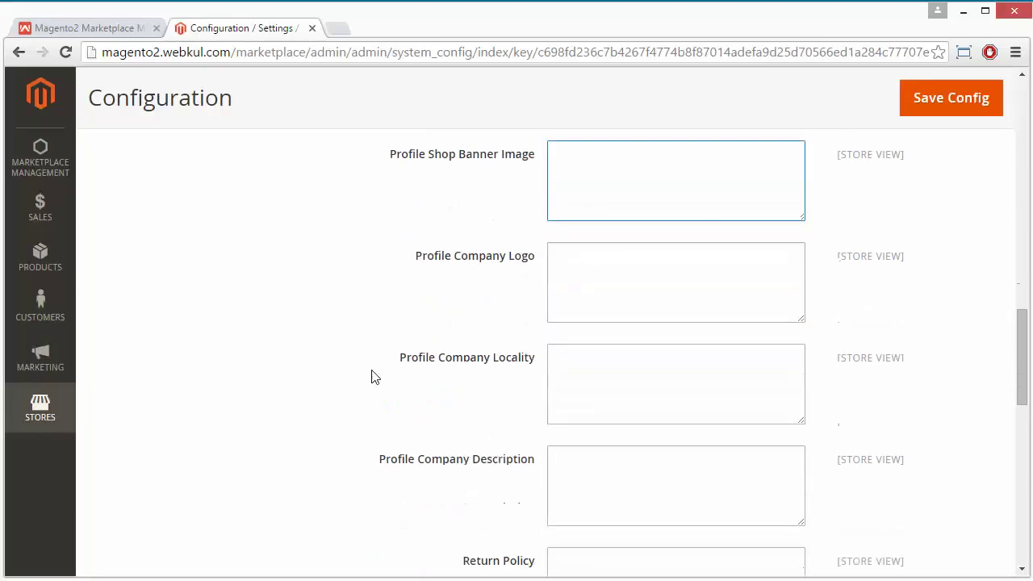
scroll(373, 377, "down", 3)
scroll(373, 377, "down", 5)
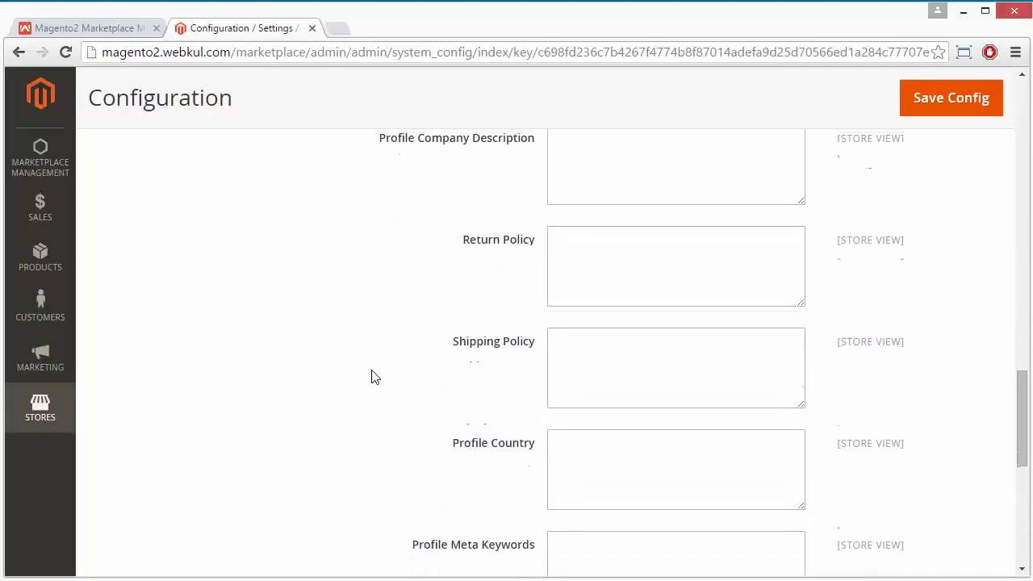
Collapse Marketplace Profile Page Fields Hints and expand the Marketplace Product Page Fields Hints section.
scroll(374, 377, "up", 6)
scroll(374, 377, "up", 10)
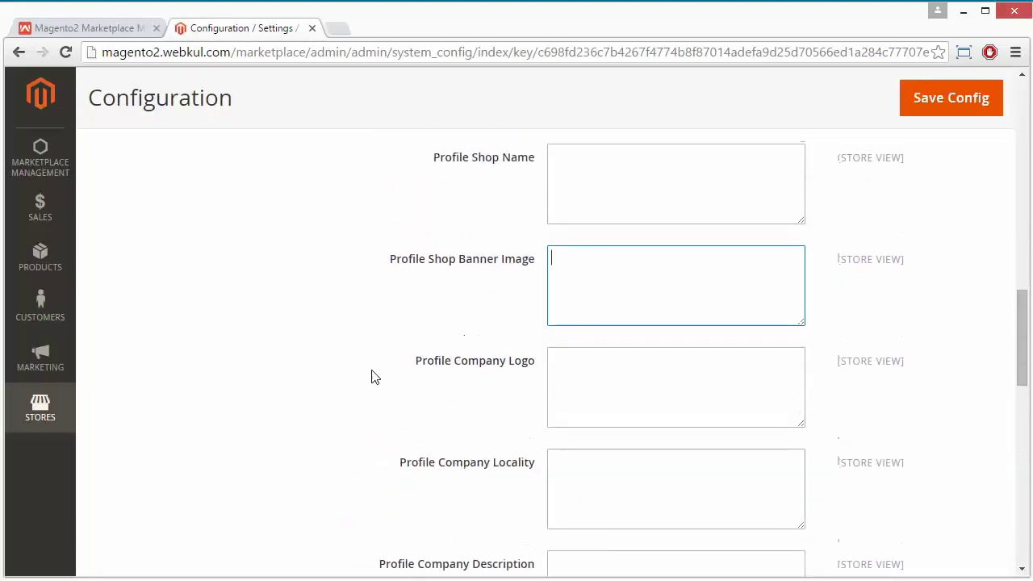
scroll(374, 377, "up", 2)
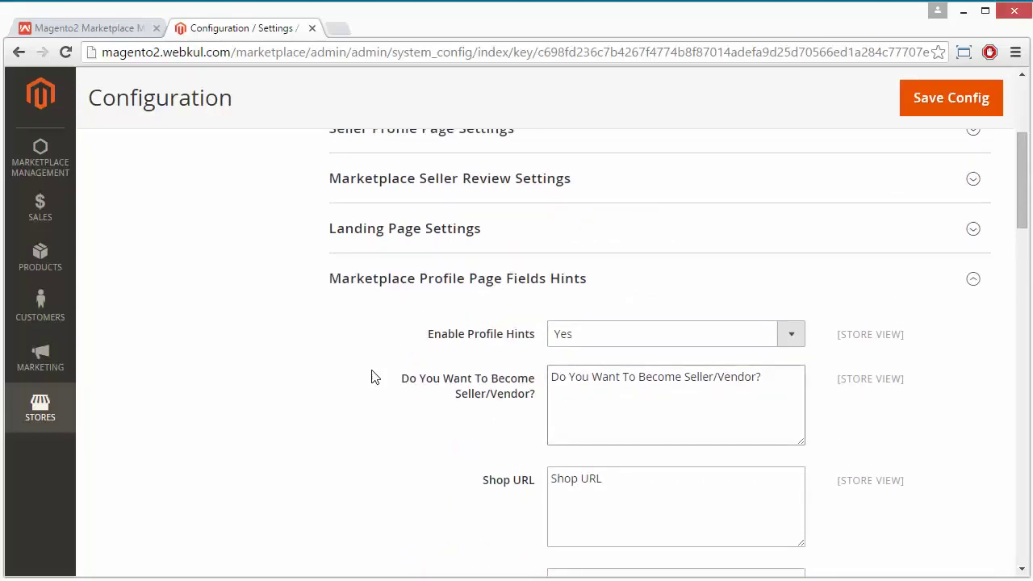
left_click(520, 288)
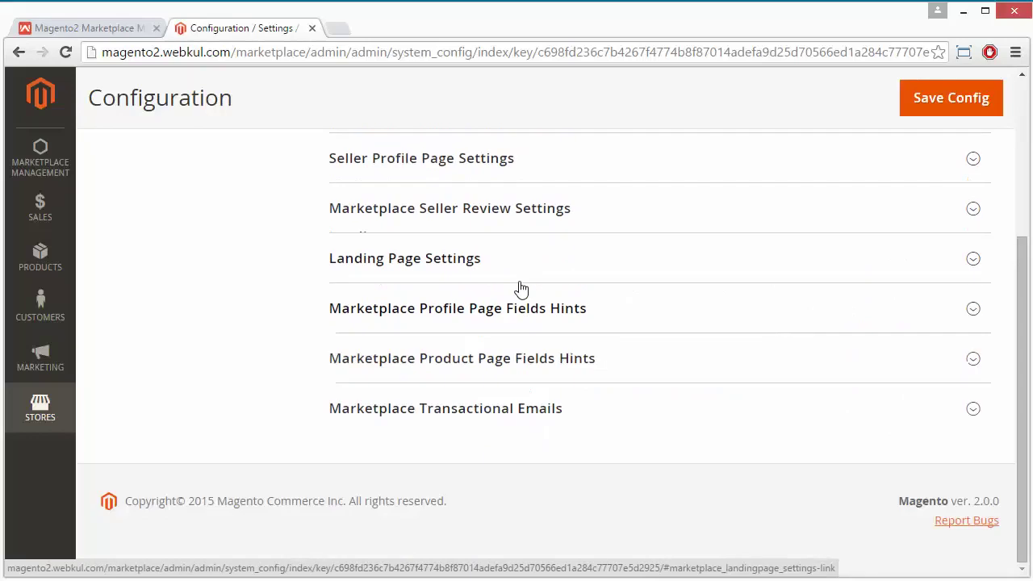
left_click(505, 373)
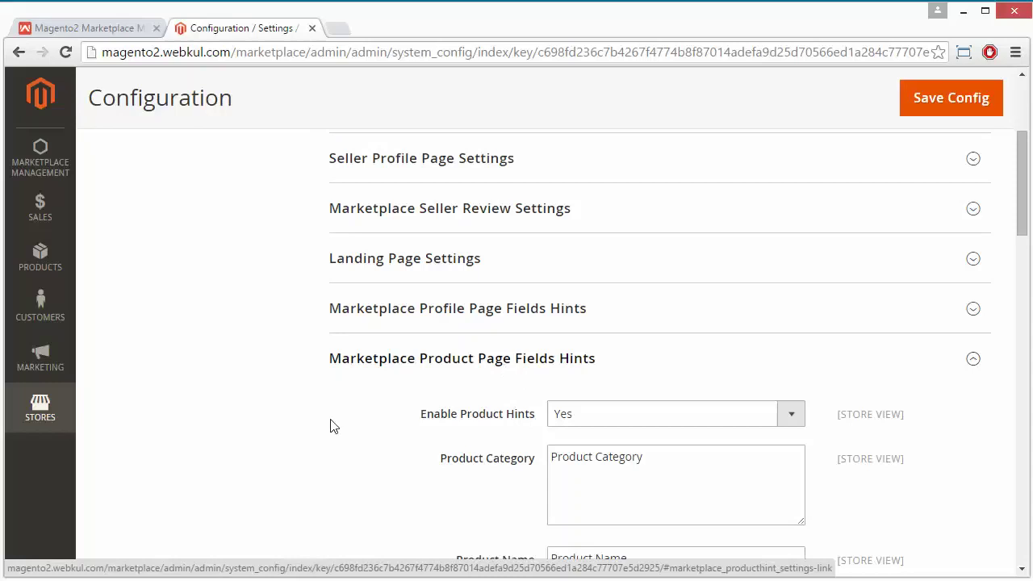
Look over the product hint fields from Enable Product Hints and Product Category through special price dates, quantity and stock availability.
scroll(333, 427, "down", 3)
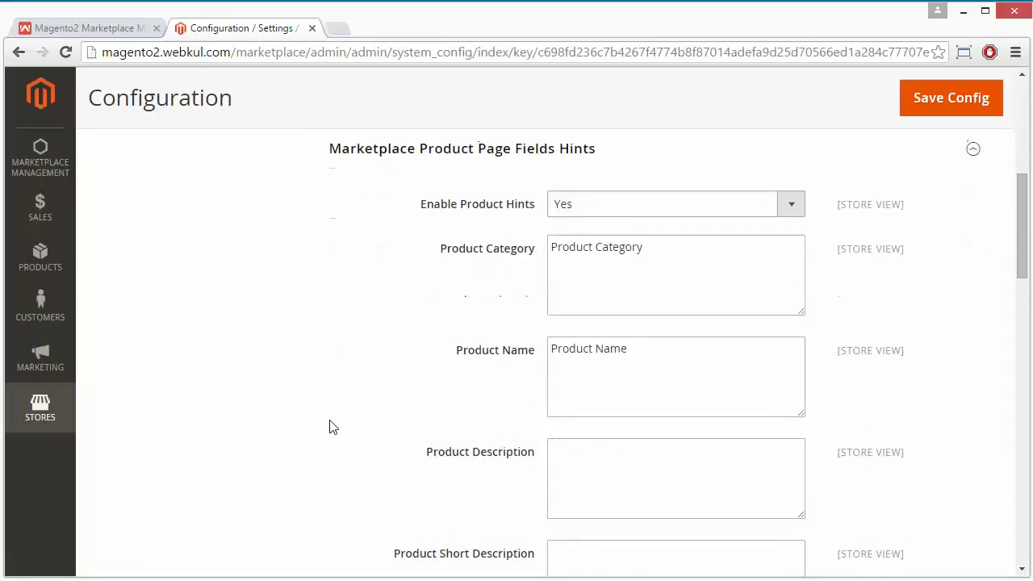
scroll(334, 427, "down", 8)
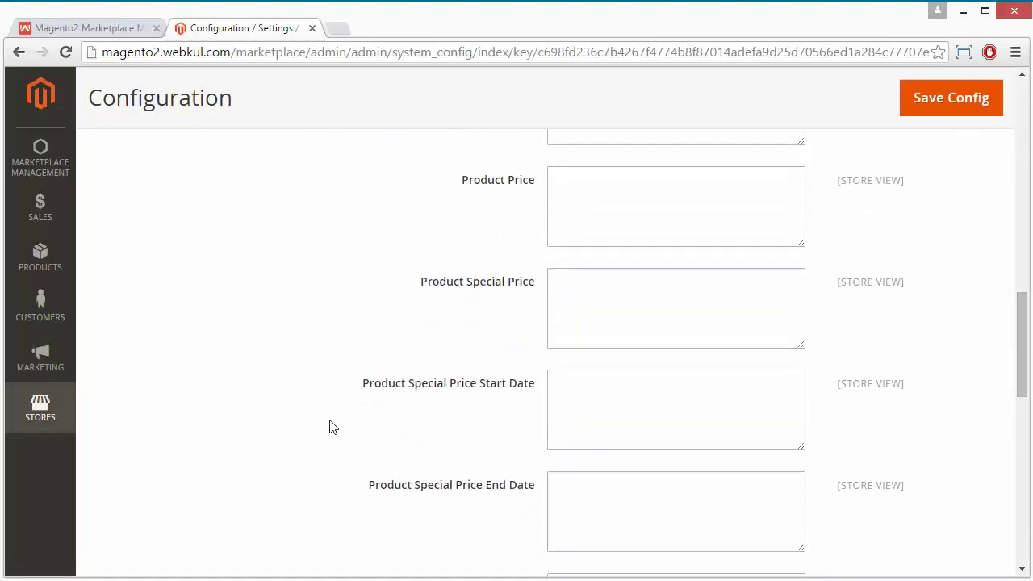
scroll(333, 427, "down", 2)
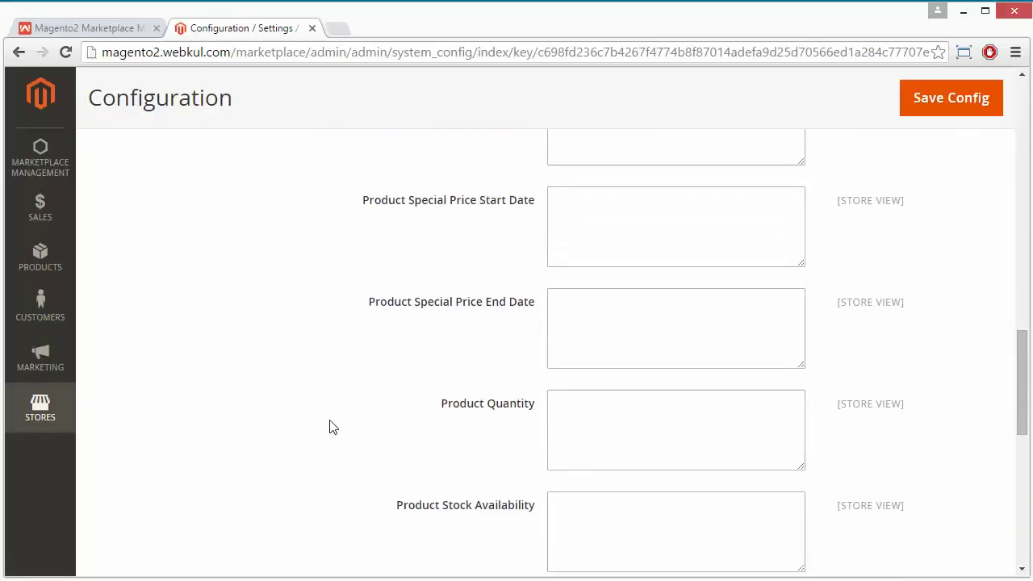
left_click(581, 217)
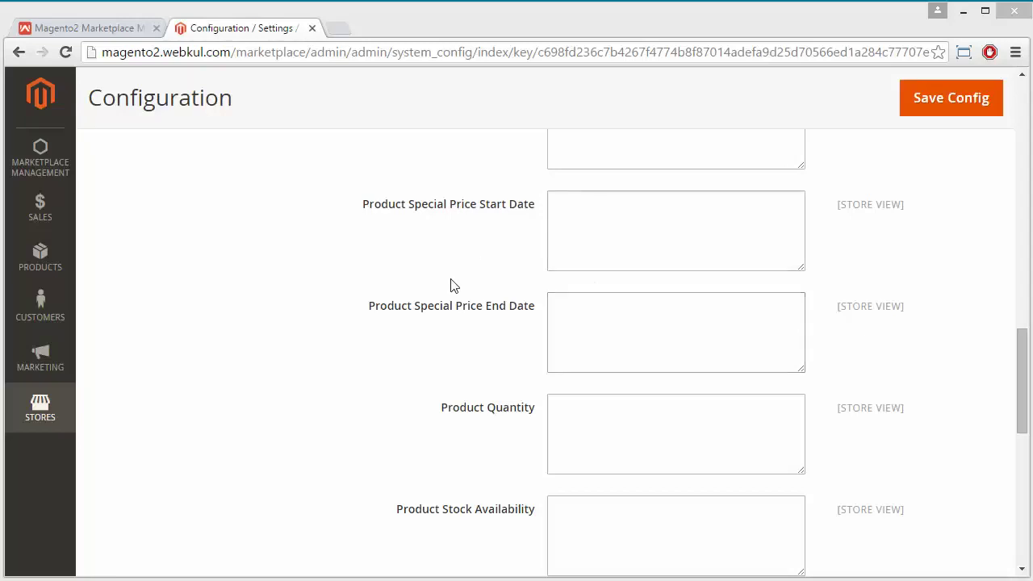
Return to the start of the product hints and examine the Product Description, Product Short Description and Product SKU fields.
scroll(452, 284, "up", 10)
scroll(452, 284, "up", 3)
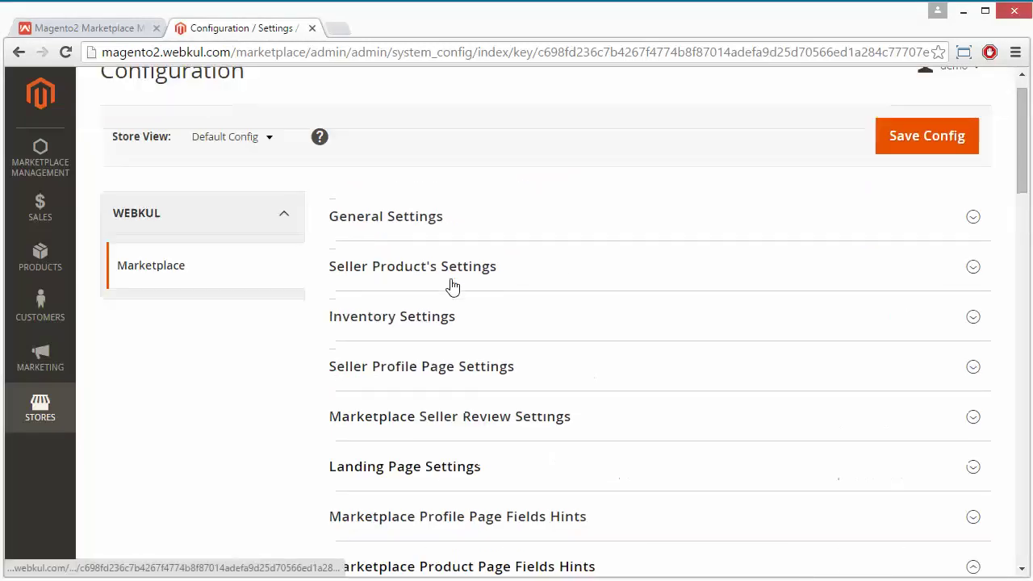
scroll(452, 287, "down", 6)
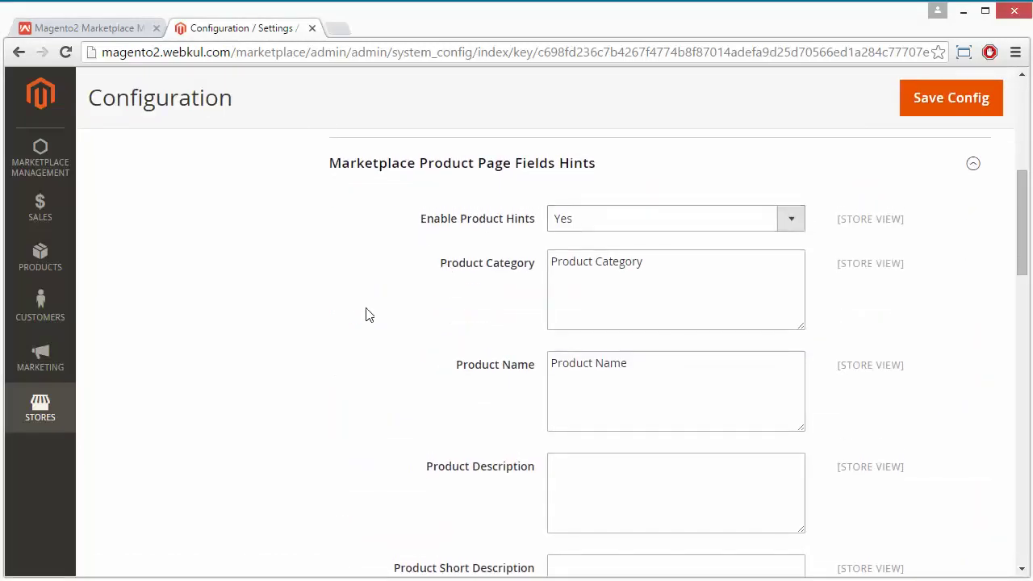
scroll(364, 314, "down", 3)
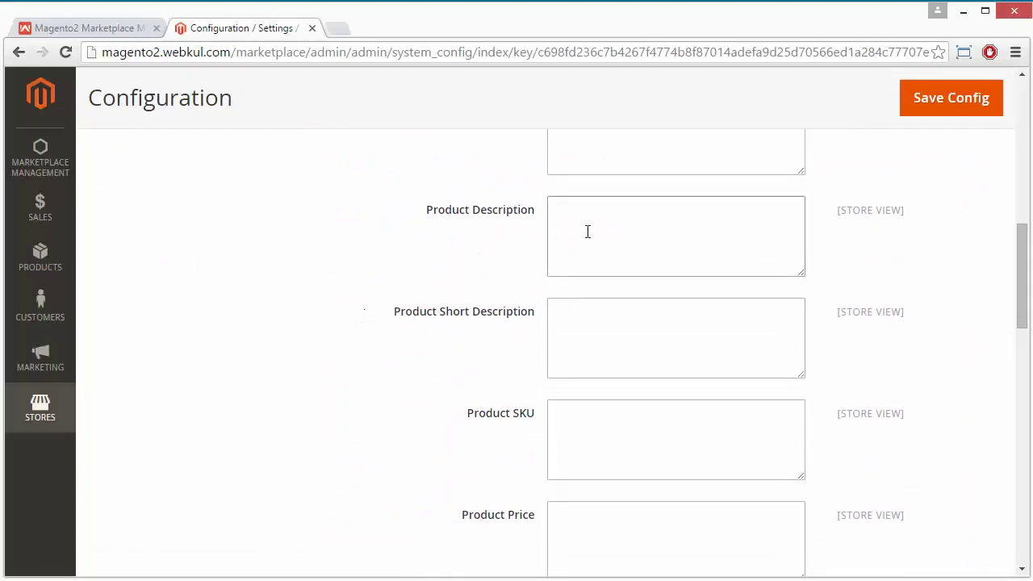
left_click(588, 231)
left_click(576, 336)
left_click(581, 452)
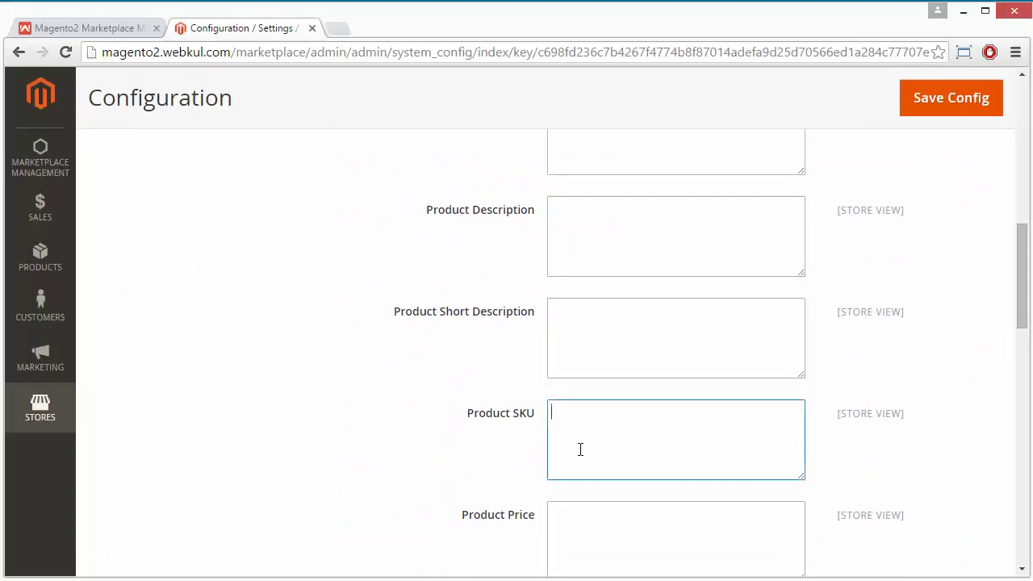
Collapse the Marketplace Product Page Fields Hints section and expand Marketplace Transactional Emails.
left_click(585, 527)
scroll(291, 308, "up", 5)
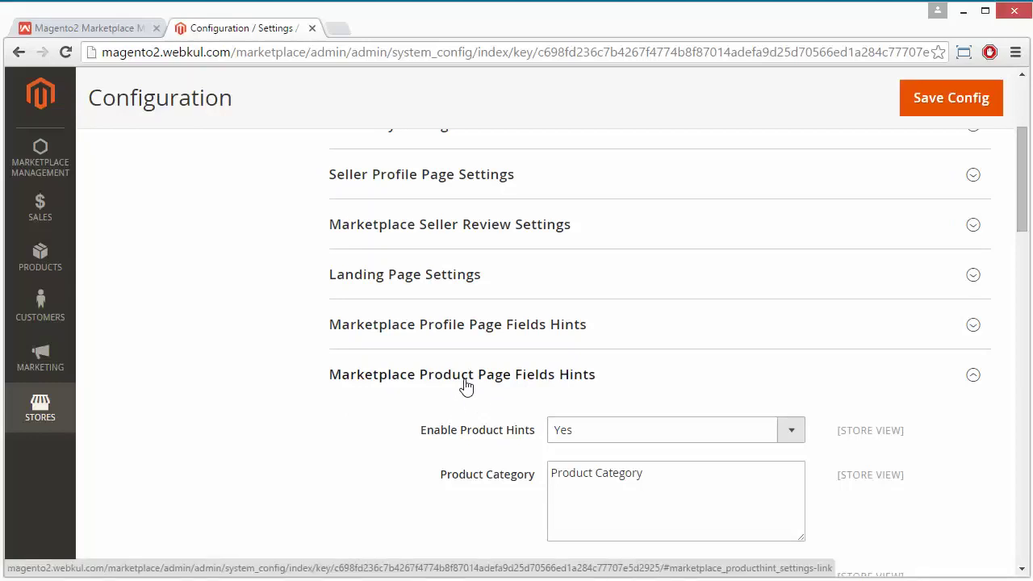
left_click(466, 387)
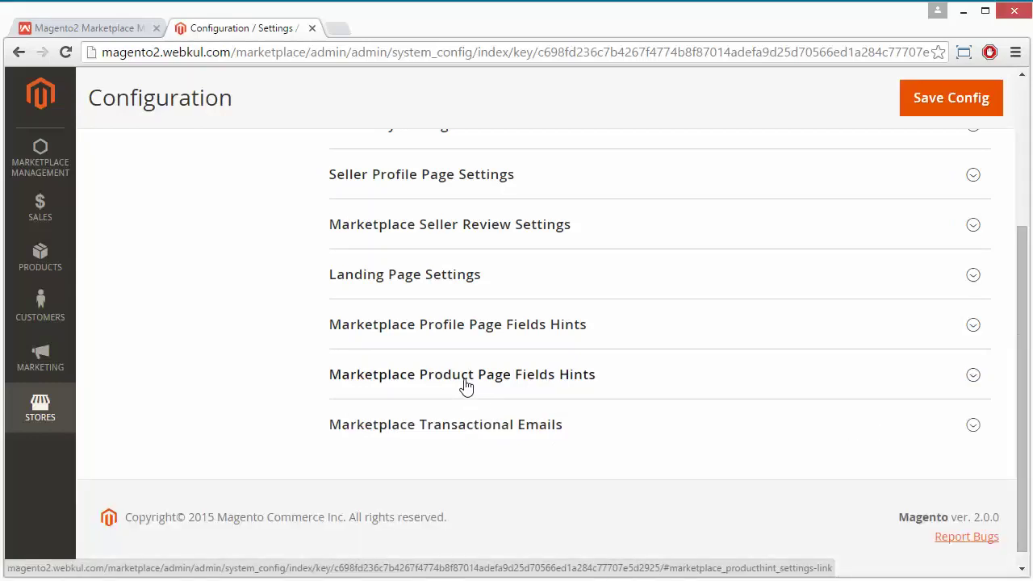
left_click(463, 436)
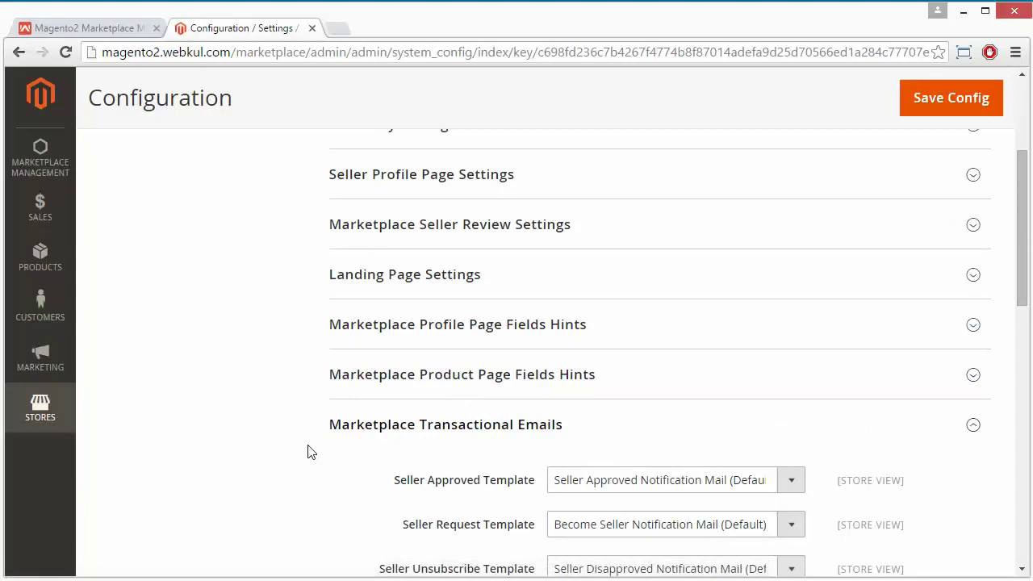
Check the template options offered for Seller Approved Template, leaving the selection as is, and close the list.
scroll(308, 452, "down", 3)
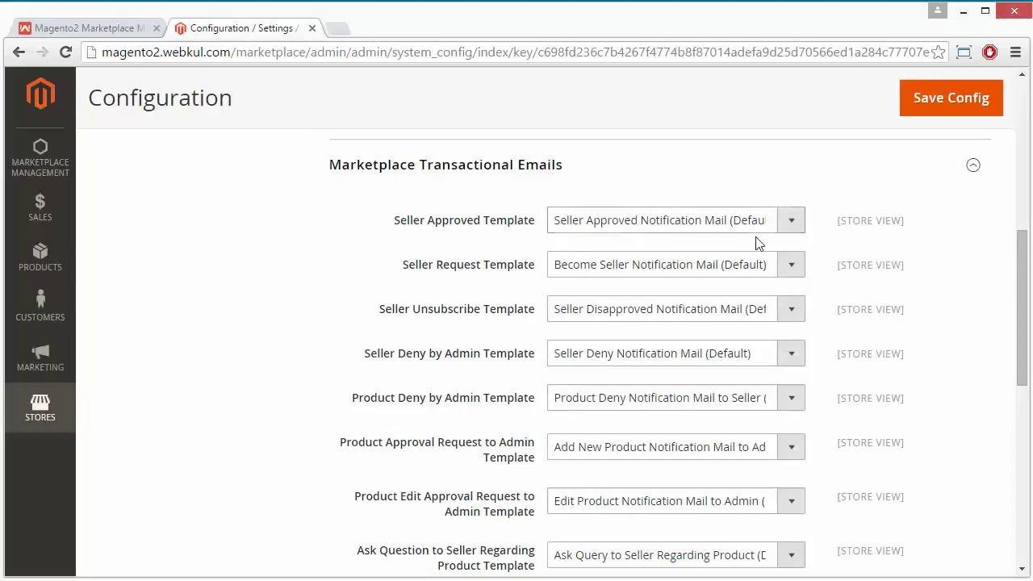
left_click(791, 222)
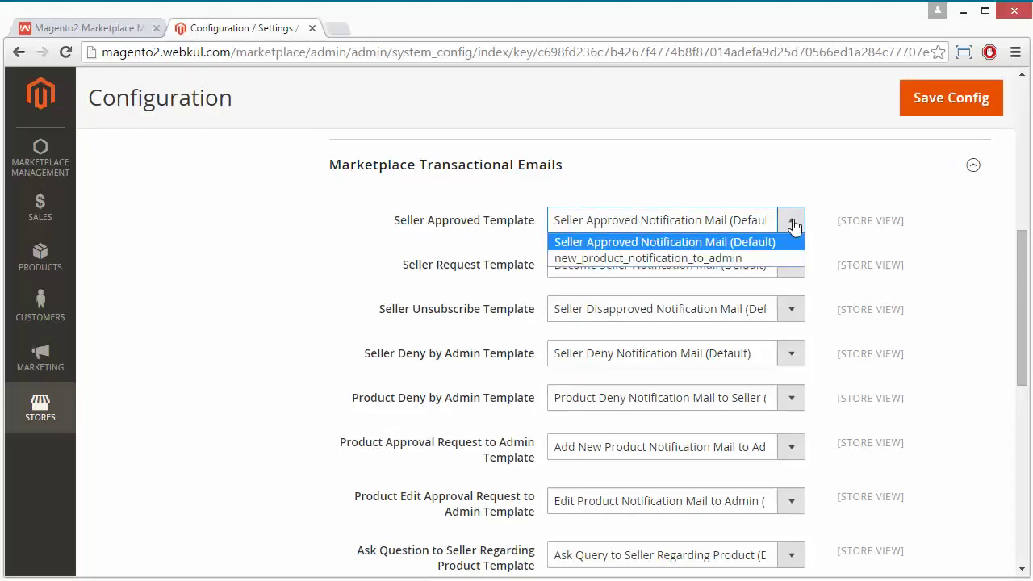
left_click(749, 170)
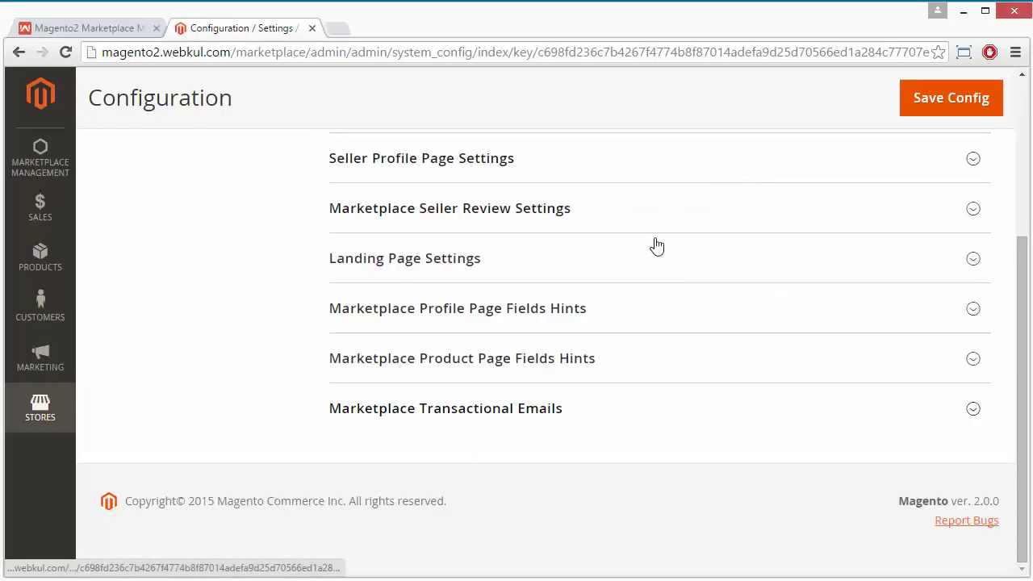
Reopen Marketplace Transactional Emails and look over the email templates from Seller Approved through Seller Low Stock Notification.
left_click(563, 407)
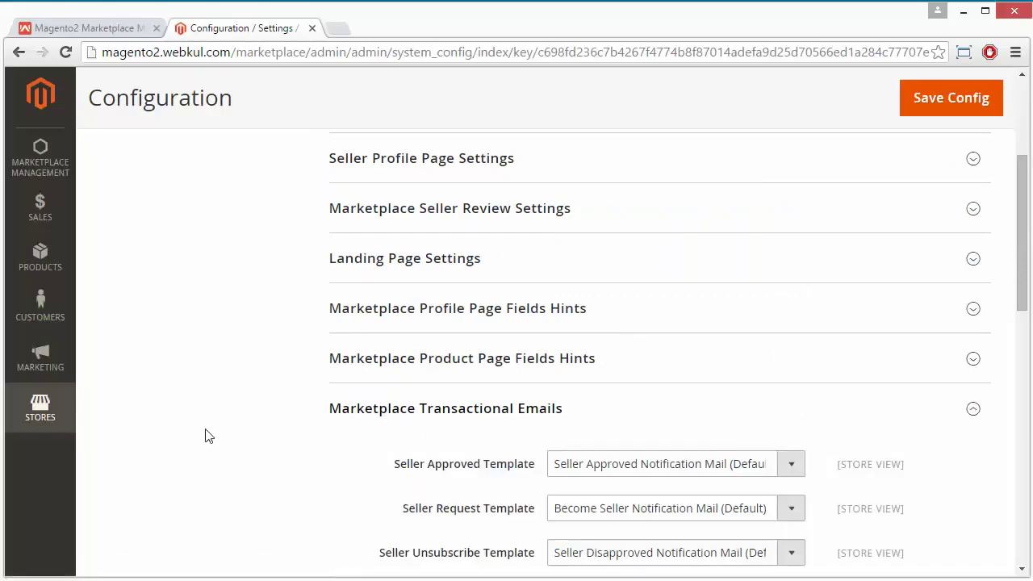
scroll(205, 434, "down", 5)
scroll(205, 436, "down", 1)
scroll(205, 436, "down", 5)
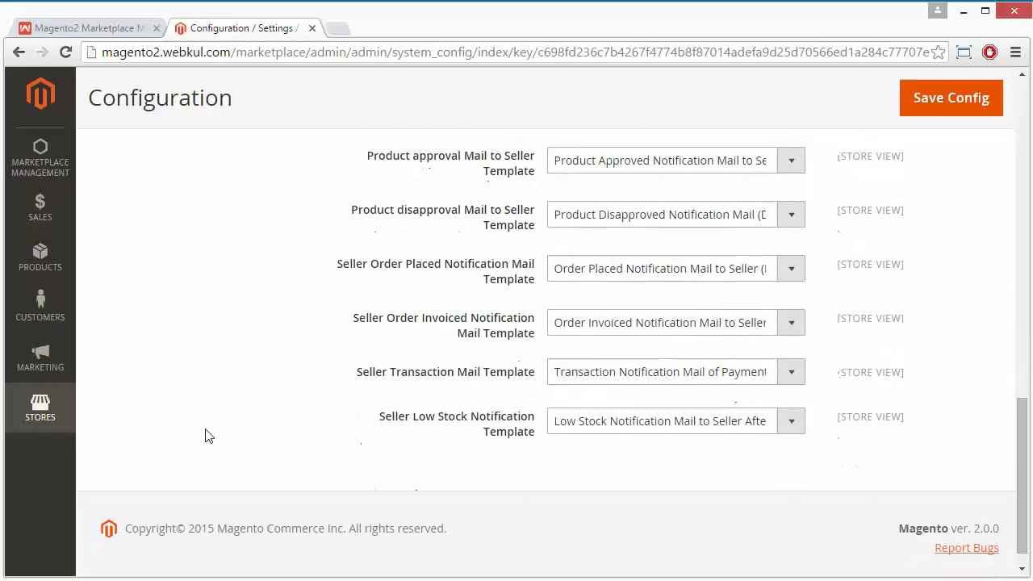
scroll(205, 436, "up", 5)
scroll(205, 436, "up", 3)
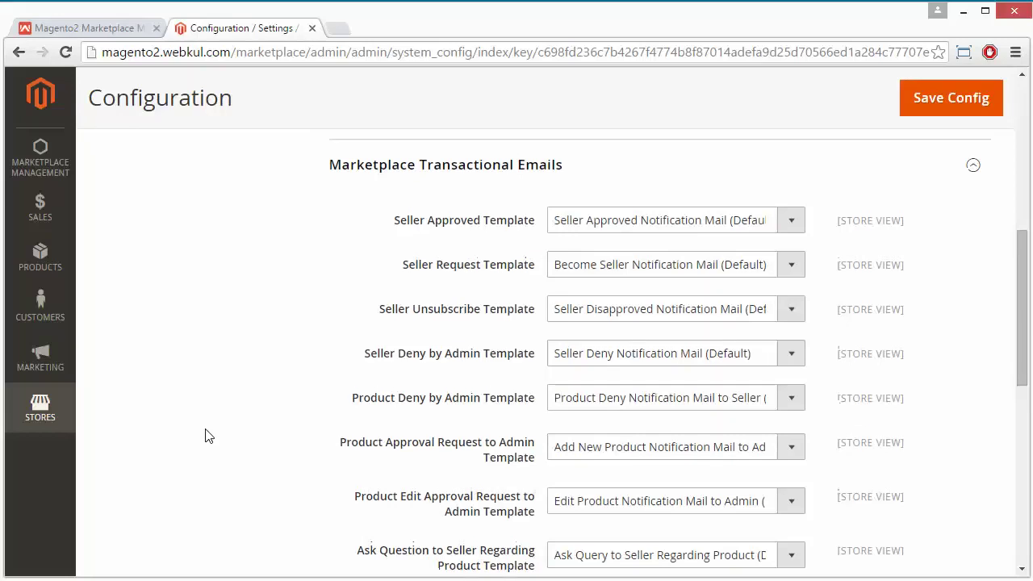
scroll(205, 436, "up", 3)
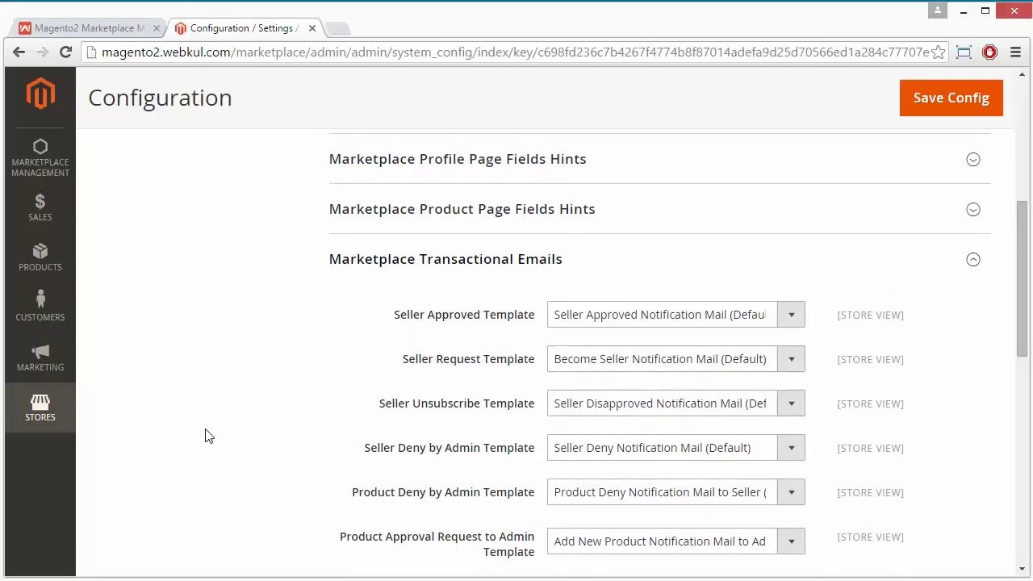
Collapse Marketplace Transactional Emails and switch to the Webkul Store page of the Magento2 Marketplace Multi Vendor Module.
left_click(523, 268)
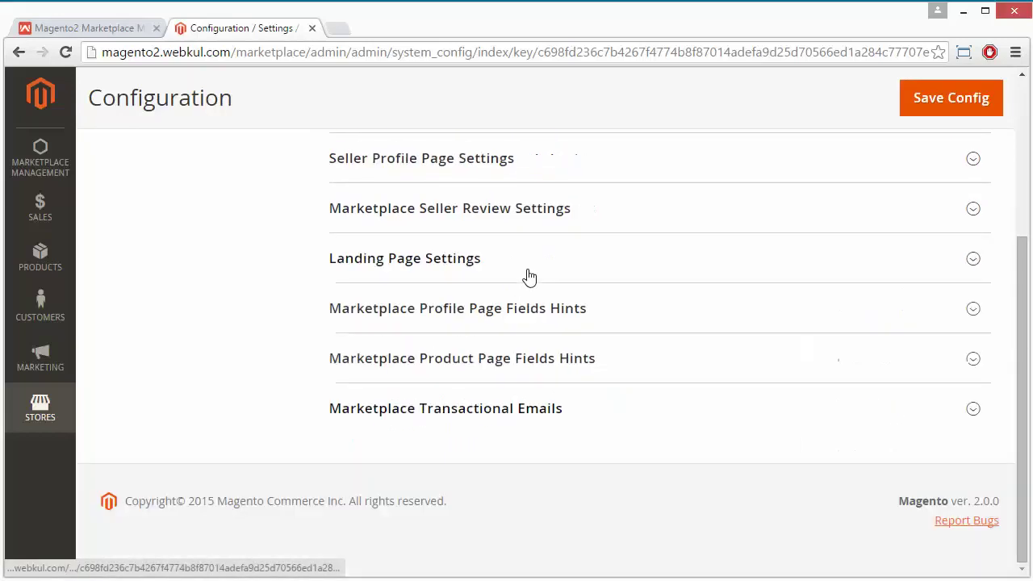
scroll(250, 277, "up", 6)
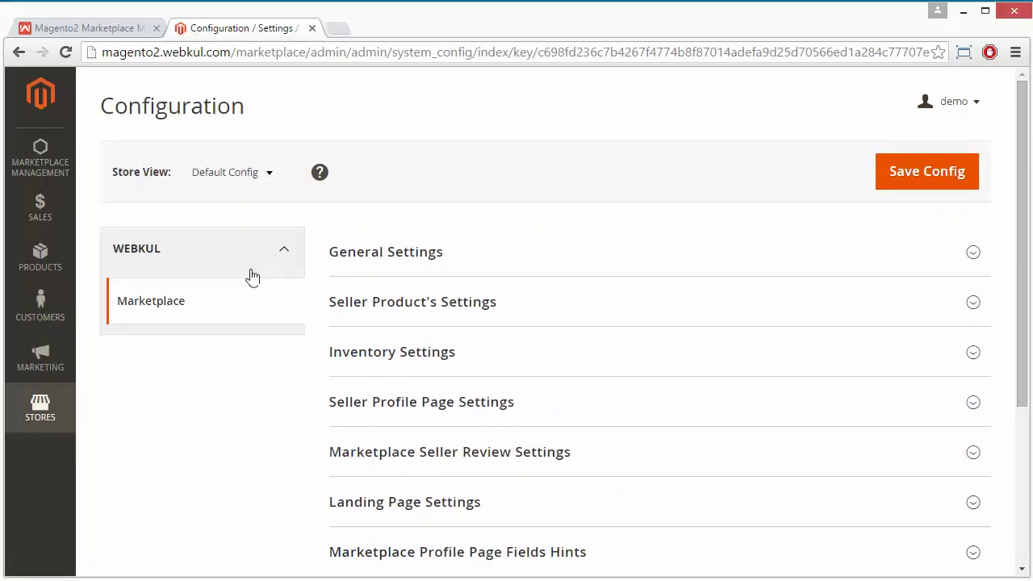
left_click(72, 28)
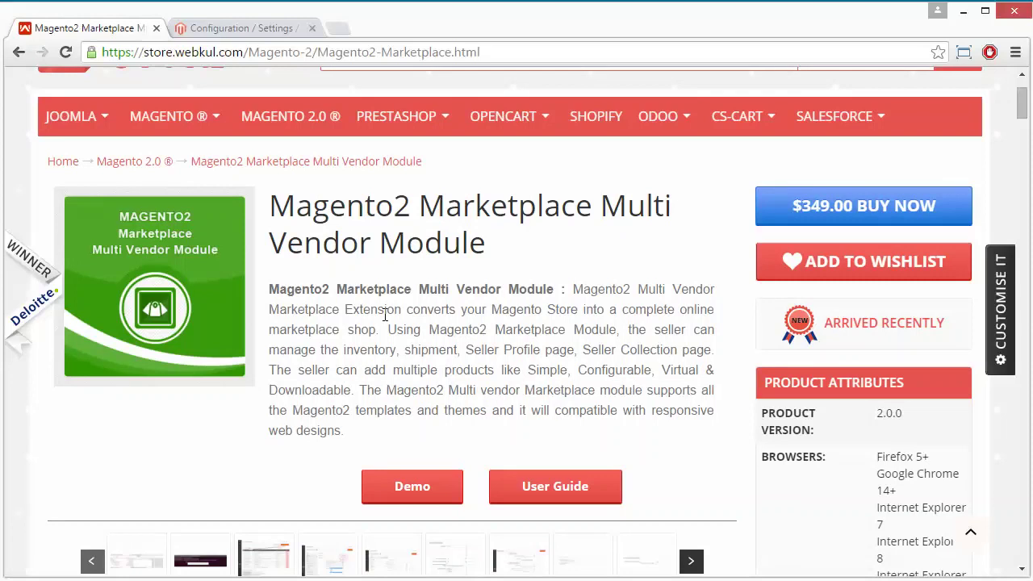
scroll(385, 315, "up", 2)
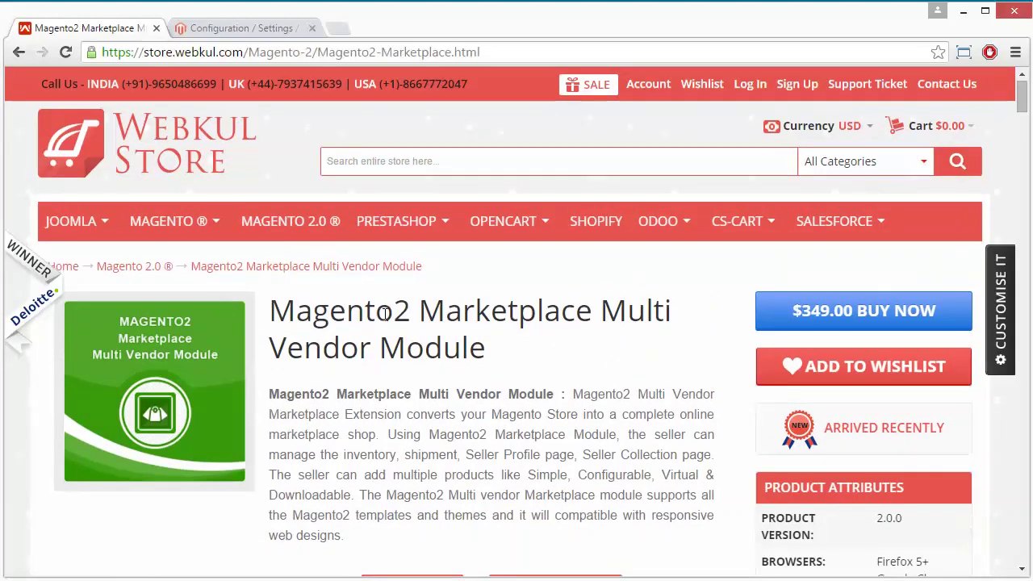